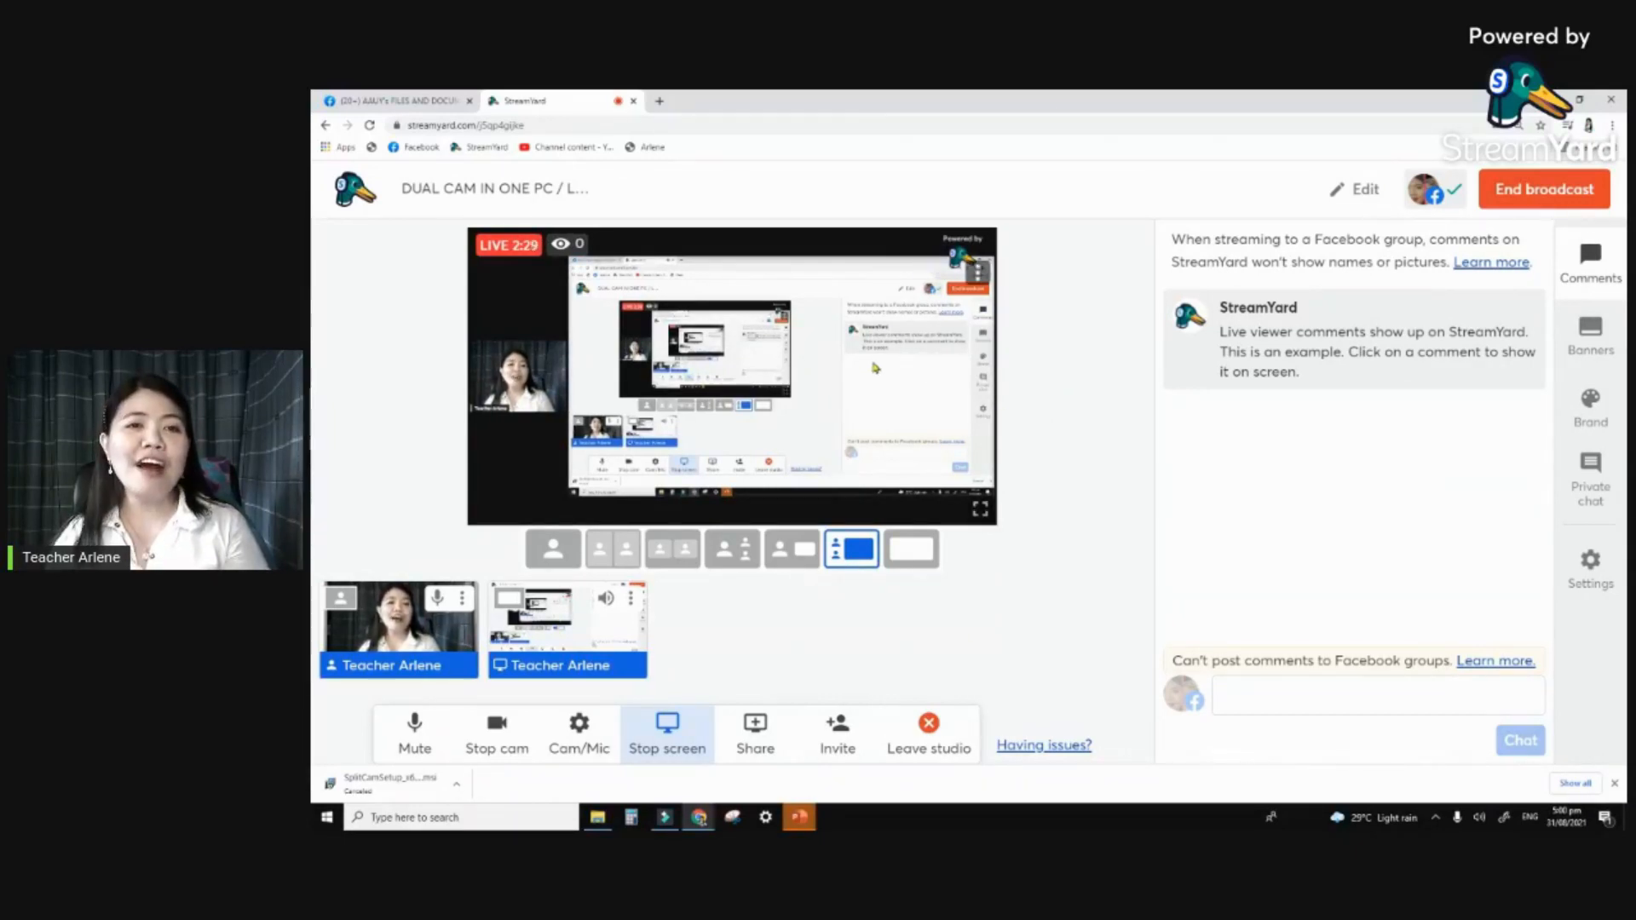
- Search the web for SplitCam in a new browser tab and start the free download from its official site
key(ctrl+t)
click(840, 381)
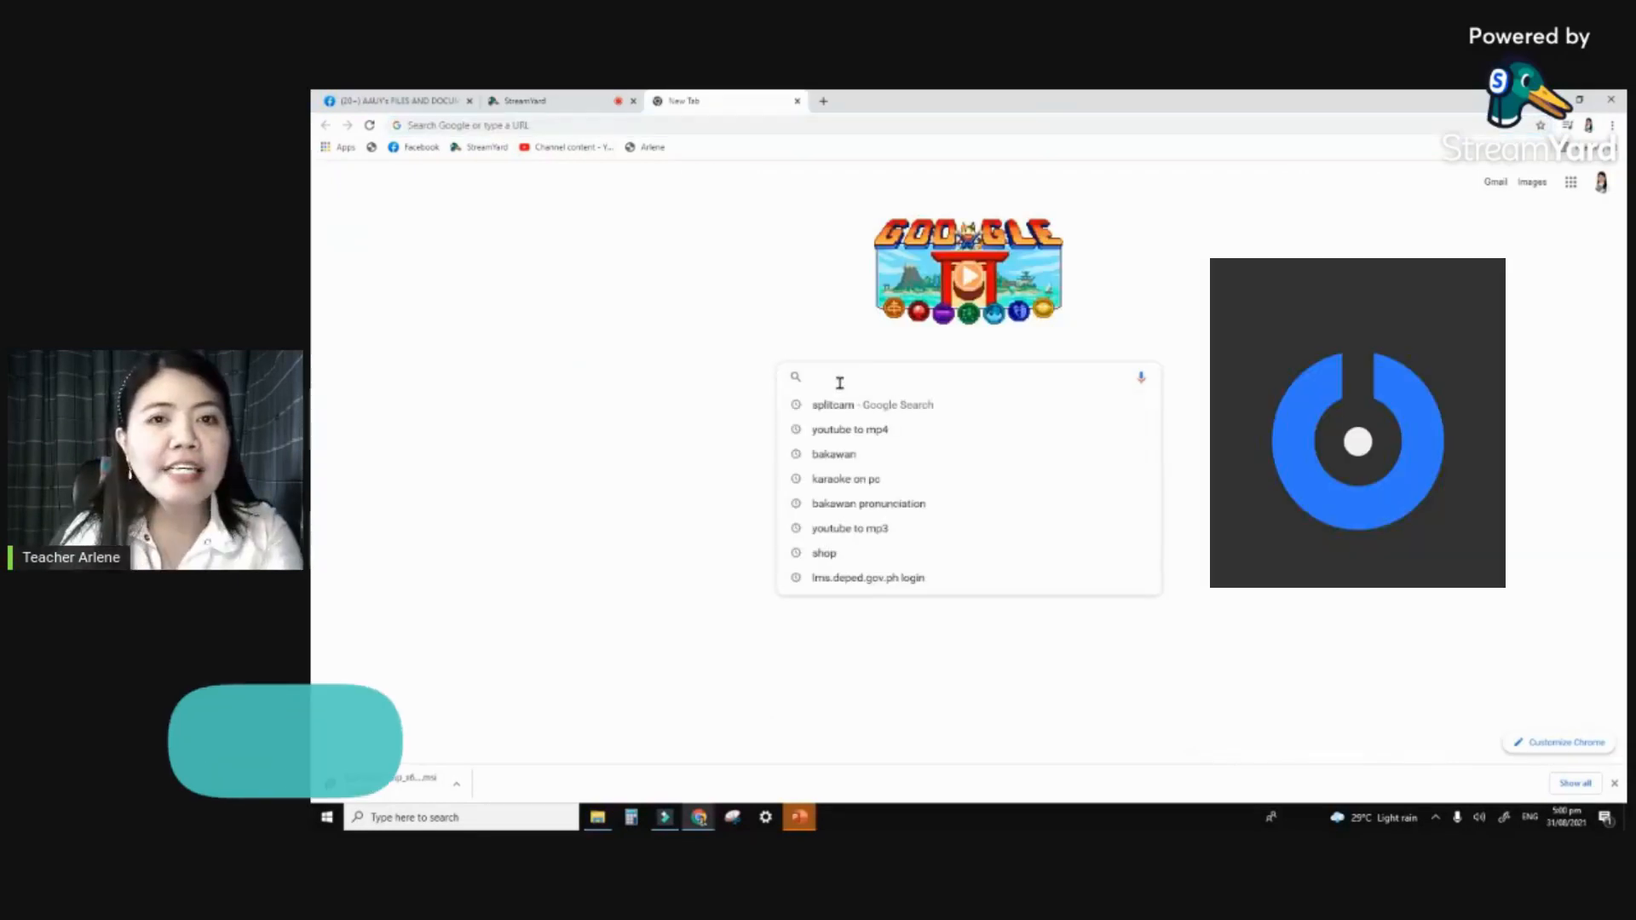
text(SPLITCA)
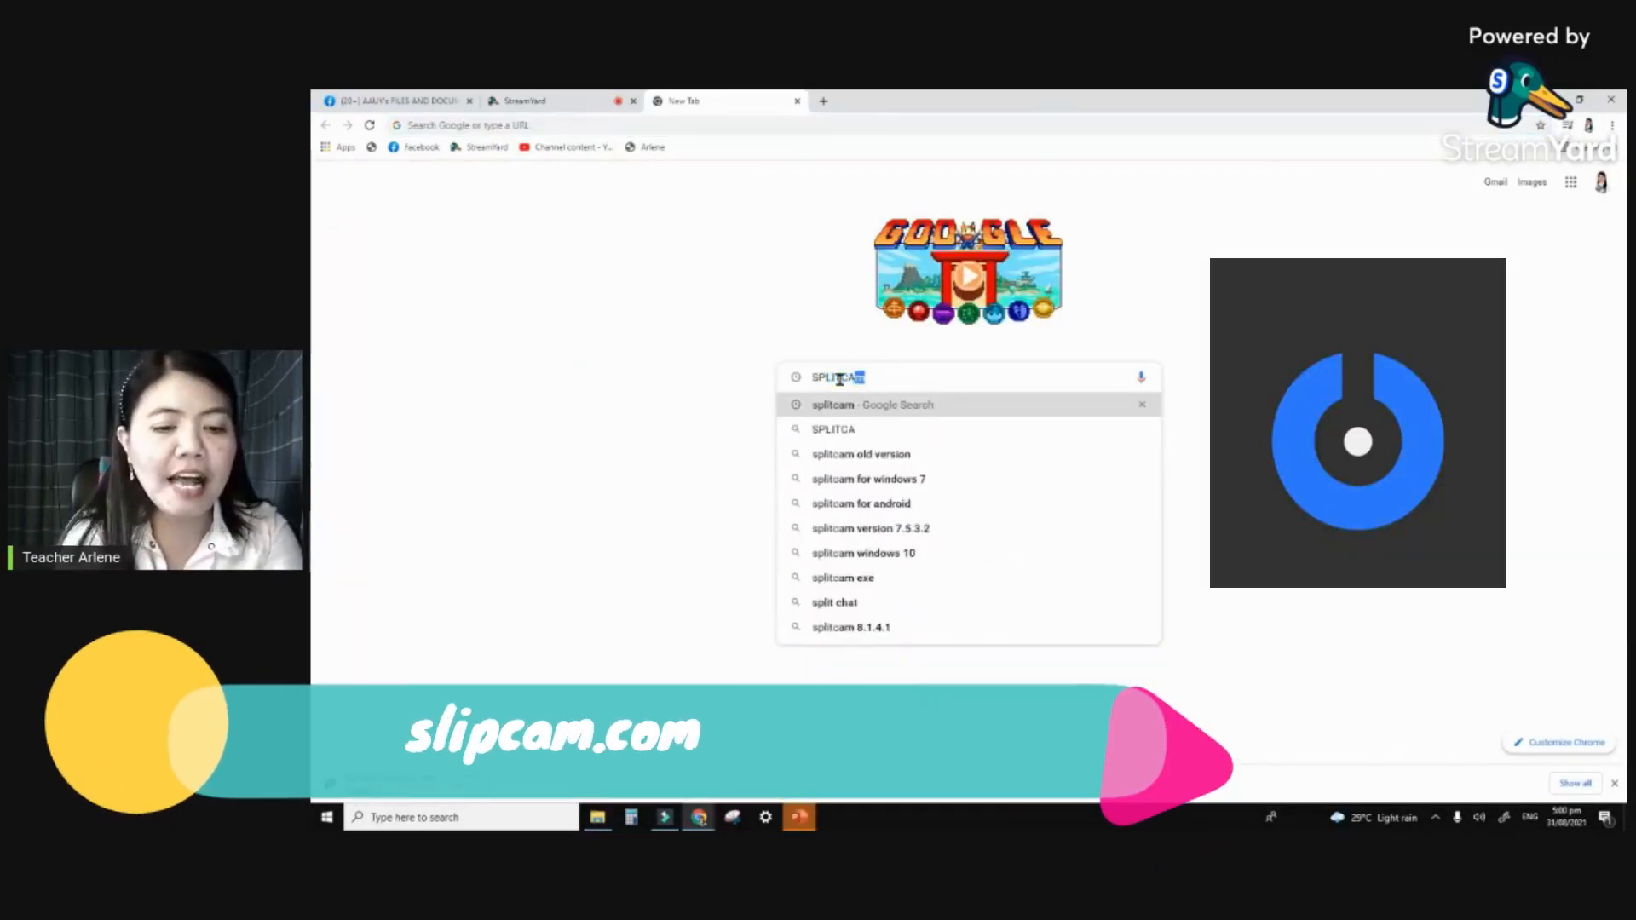
key(Return)
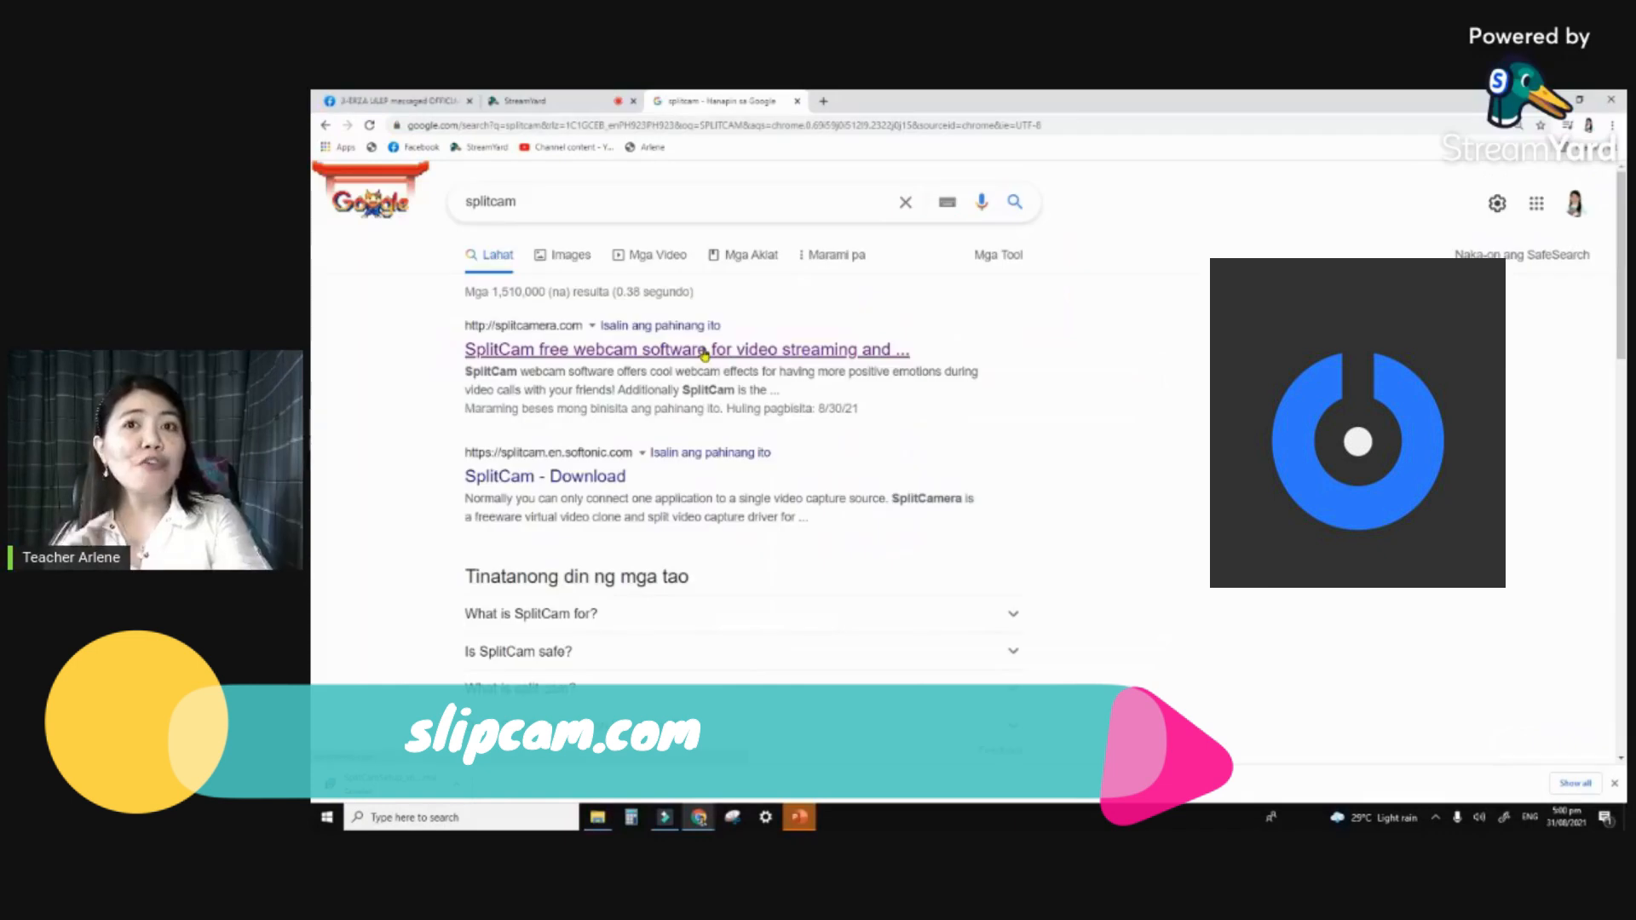
click(587, 356)
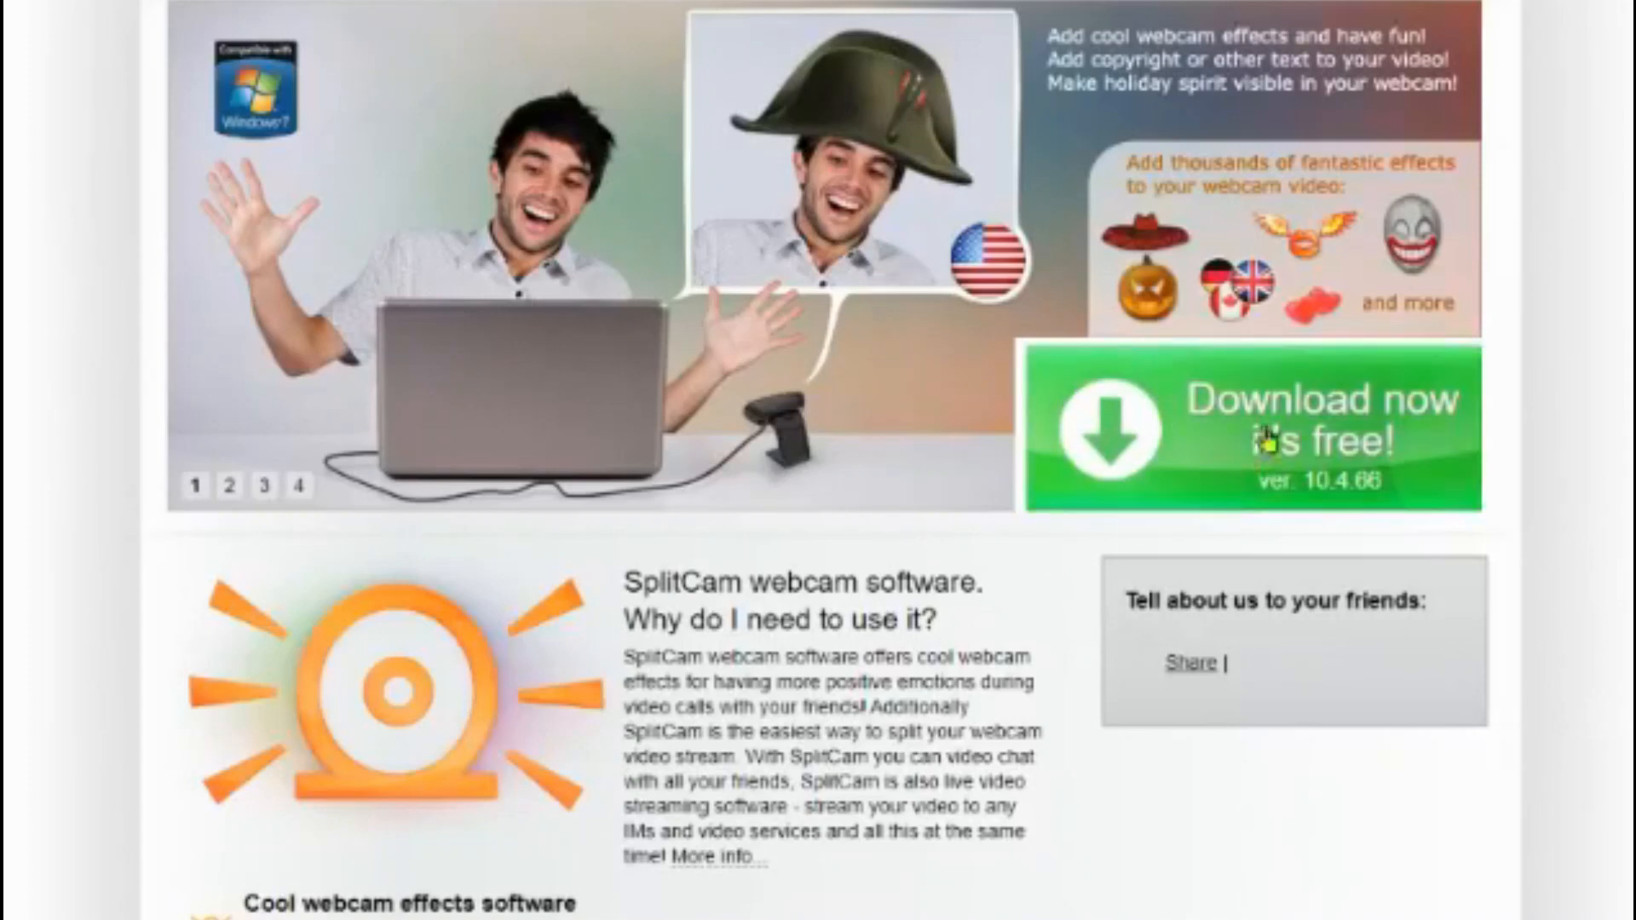
click(1268, 418)
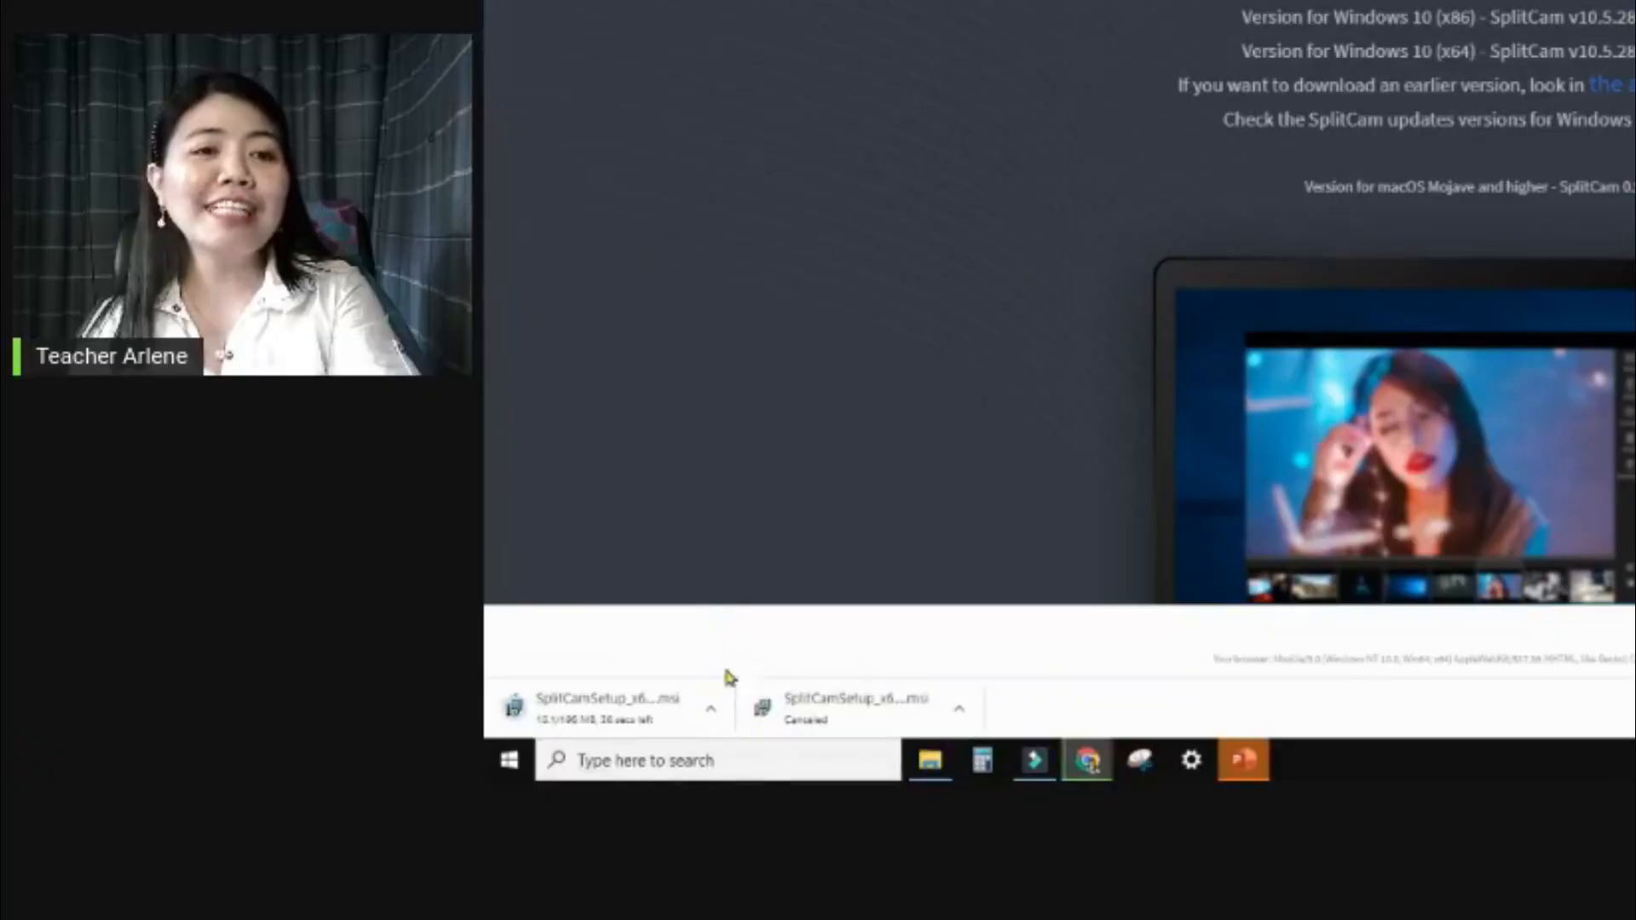
- Cancel the running SplitCam download and run SplitCamSetup_x64 from the Downloads folder with the Repair SplitCam option
click(710, 709)
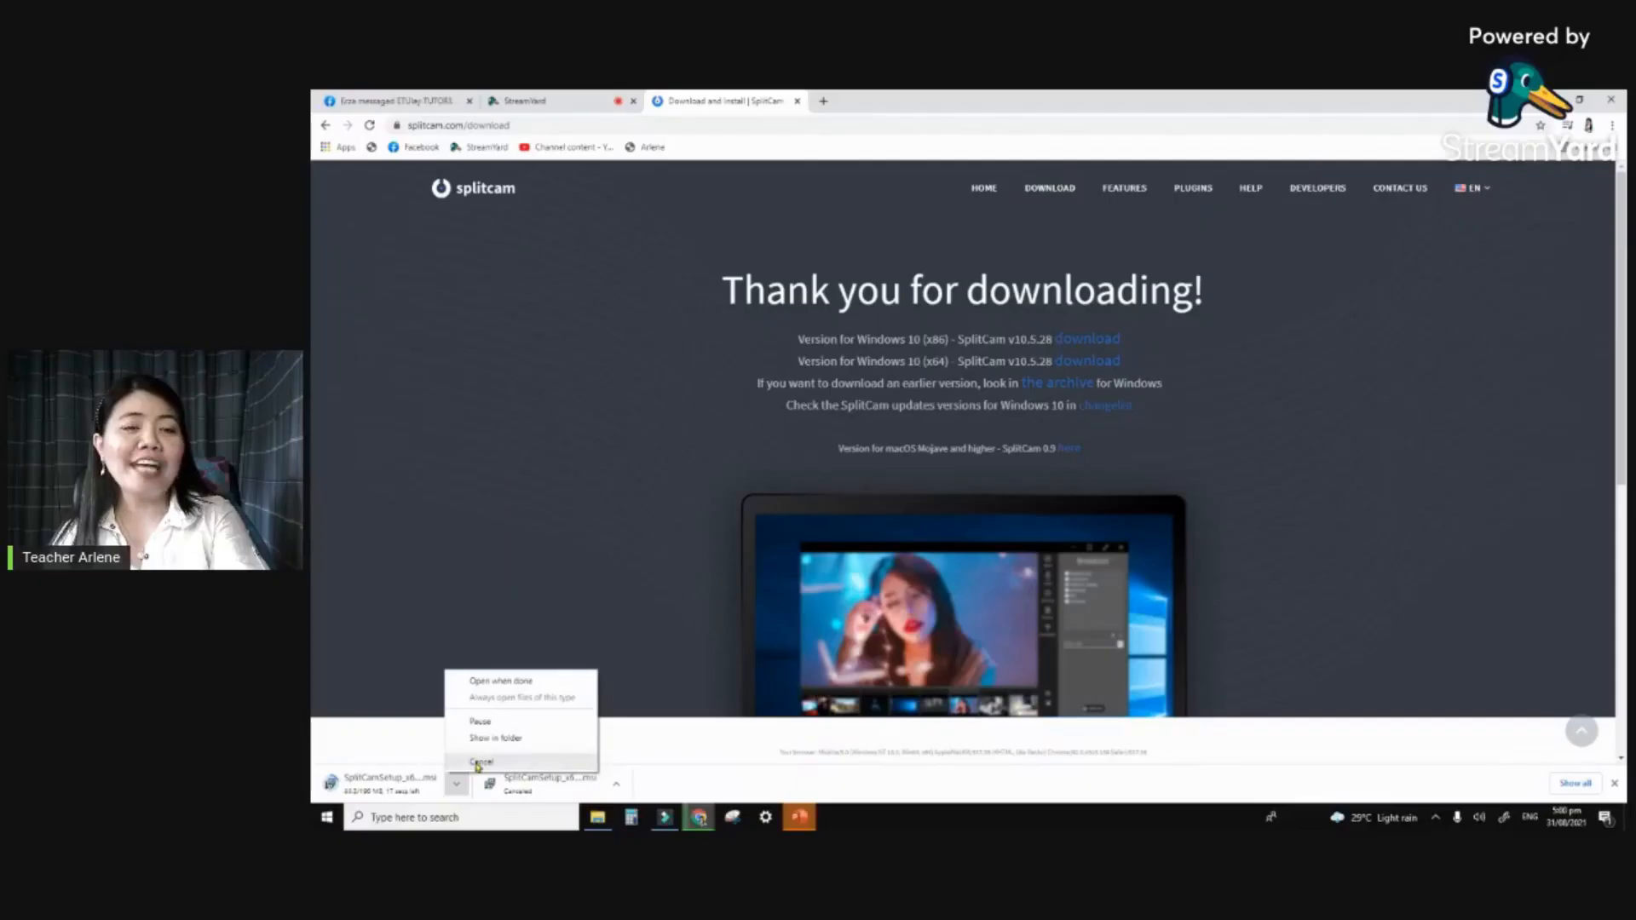
click(478, 763)
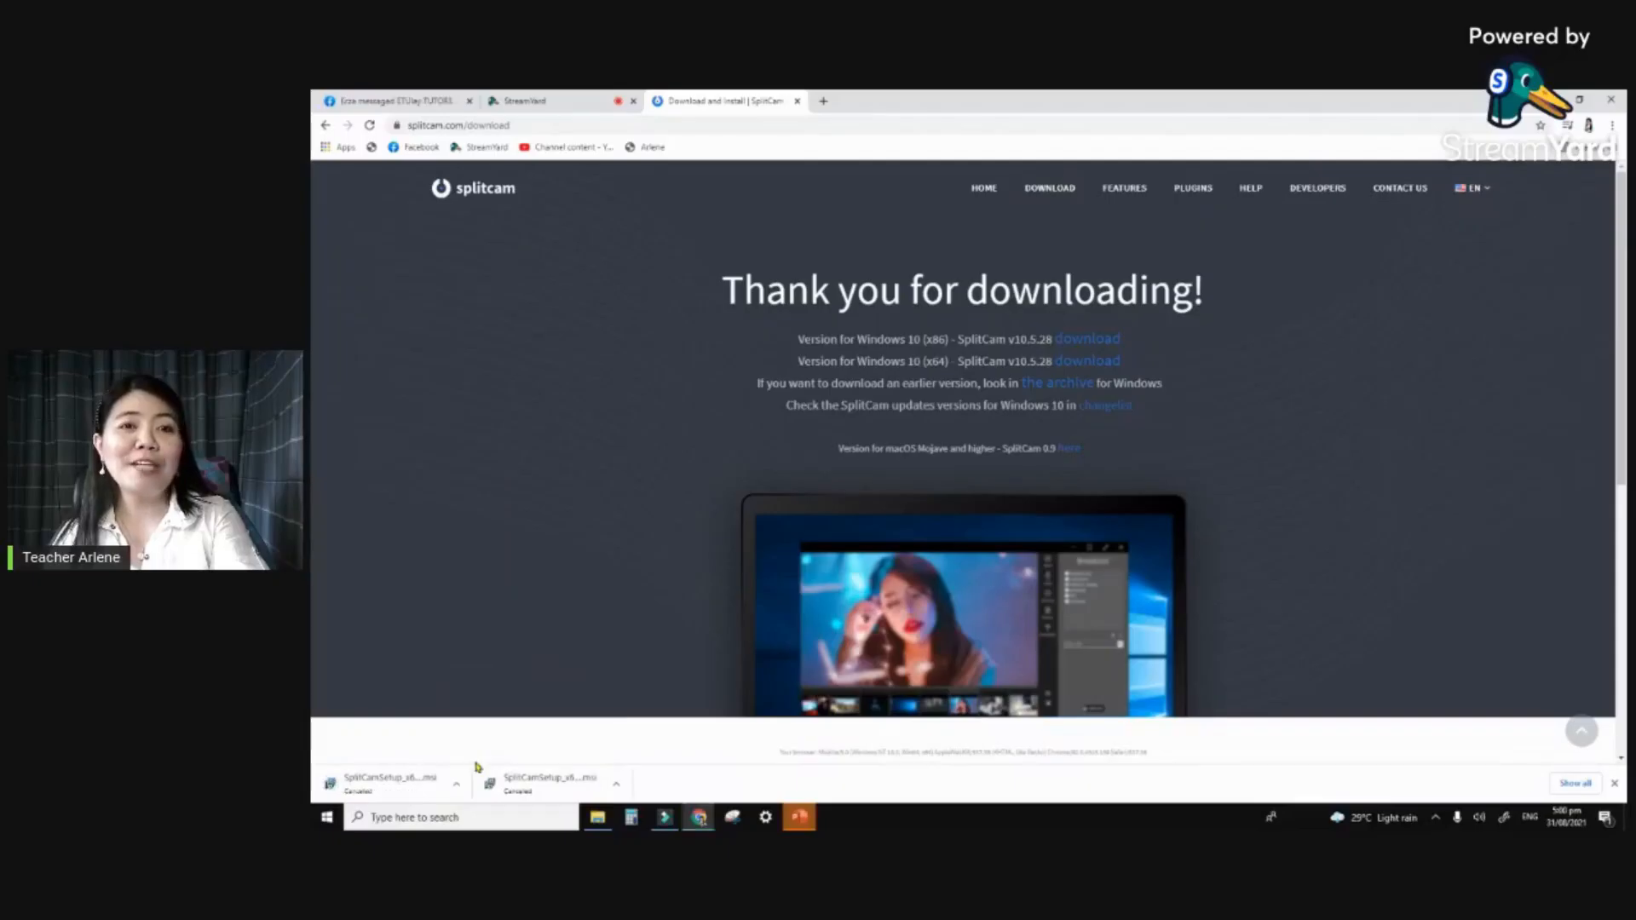
click(598, 818)
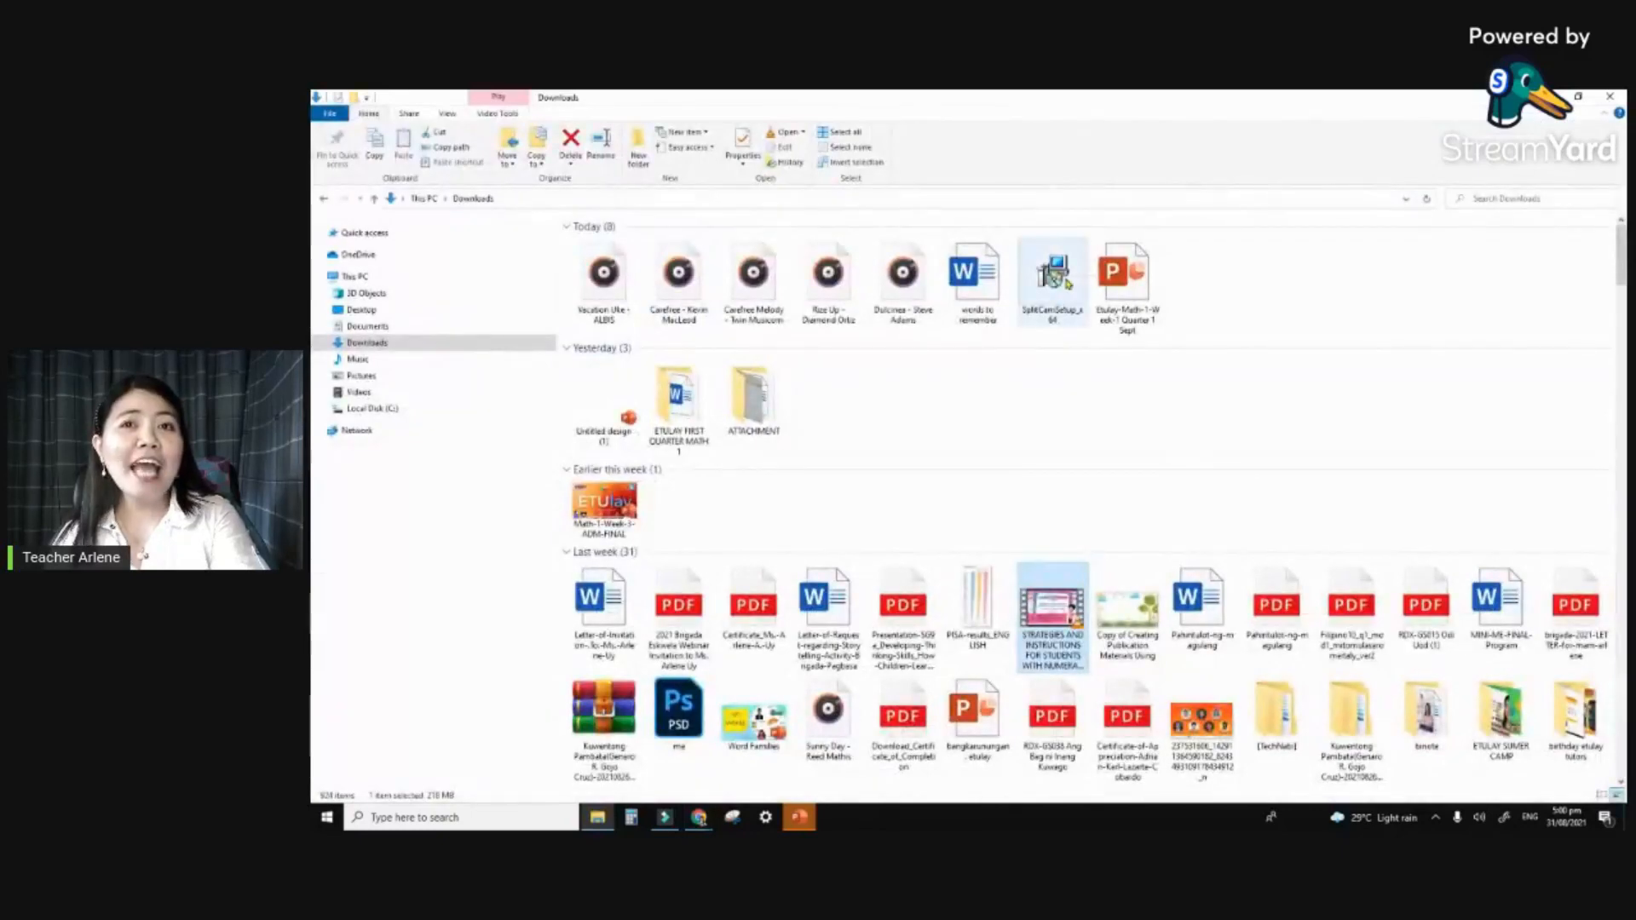
double_click(1054, 271)
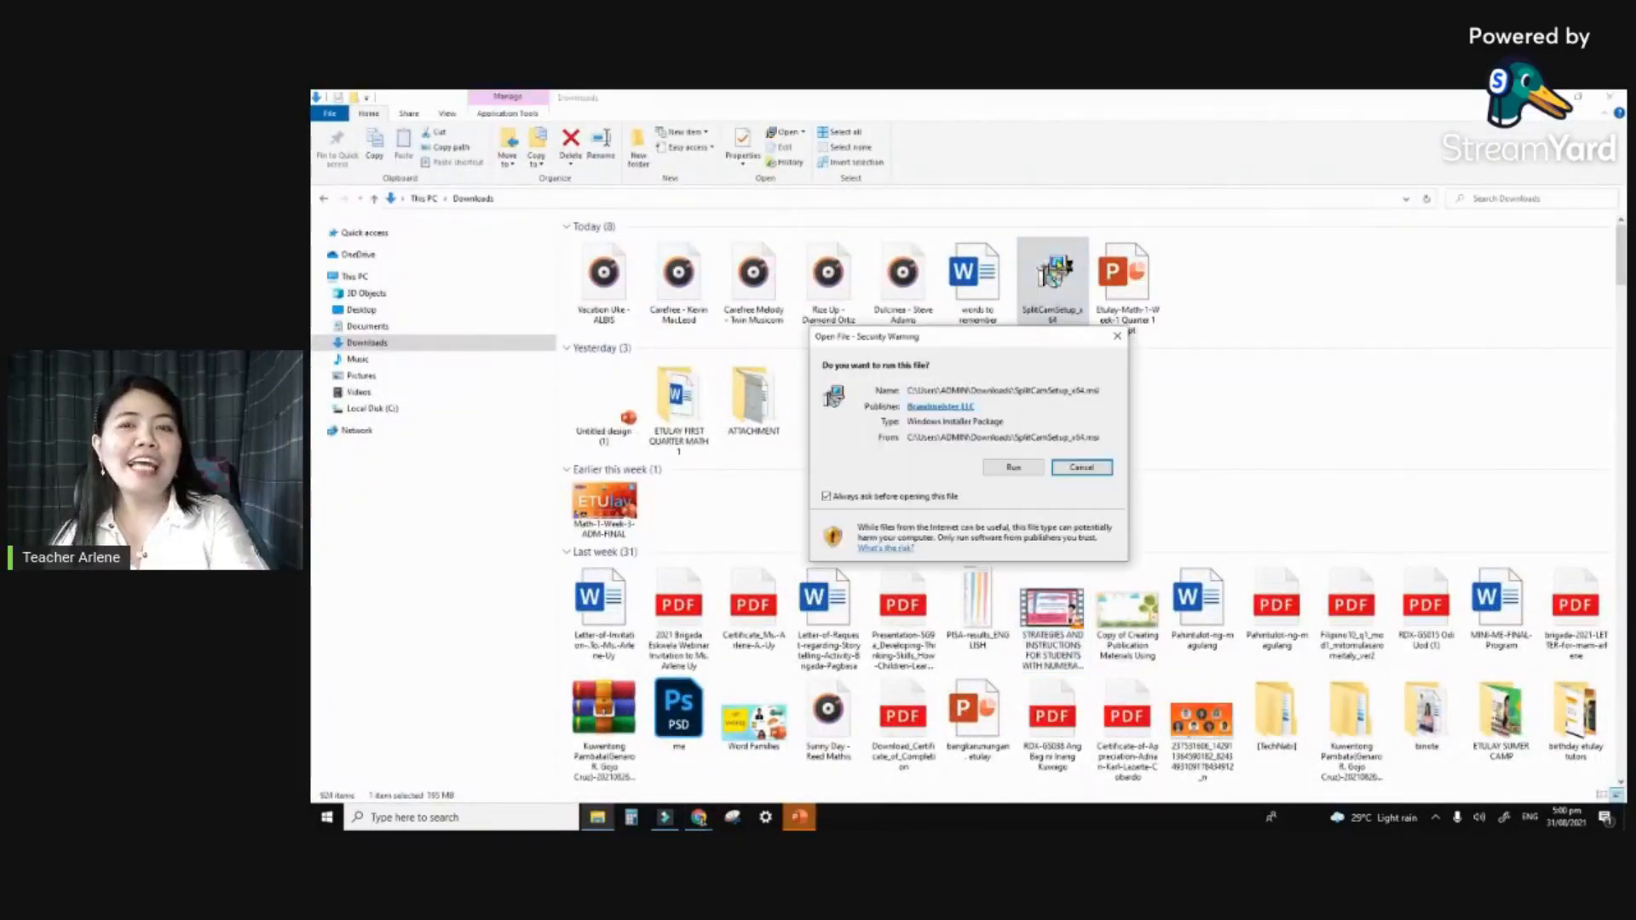
click(1014, 469)
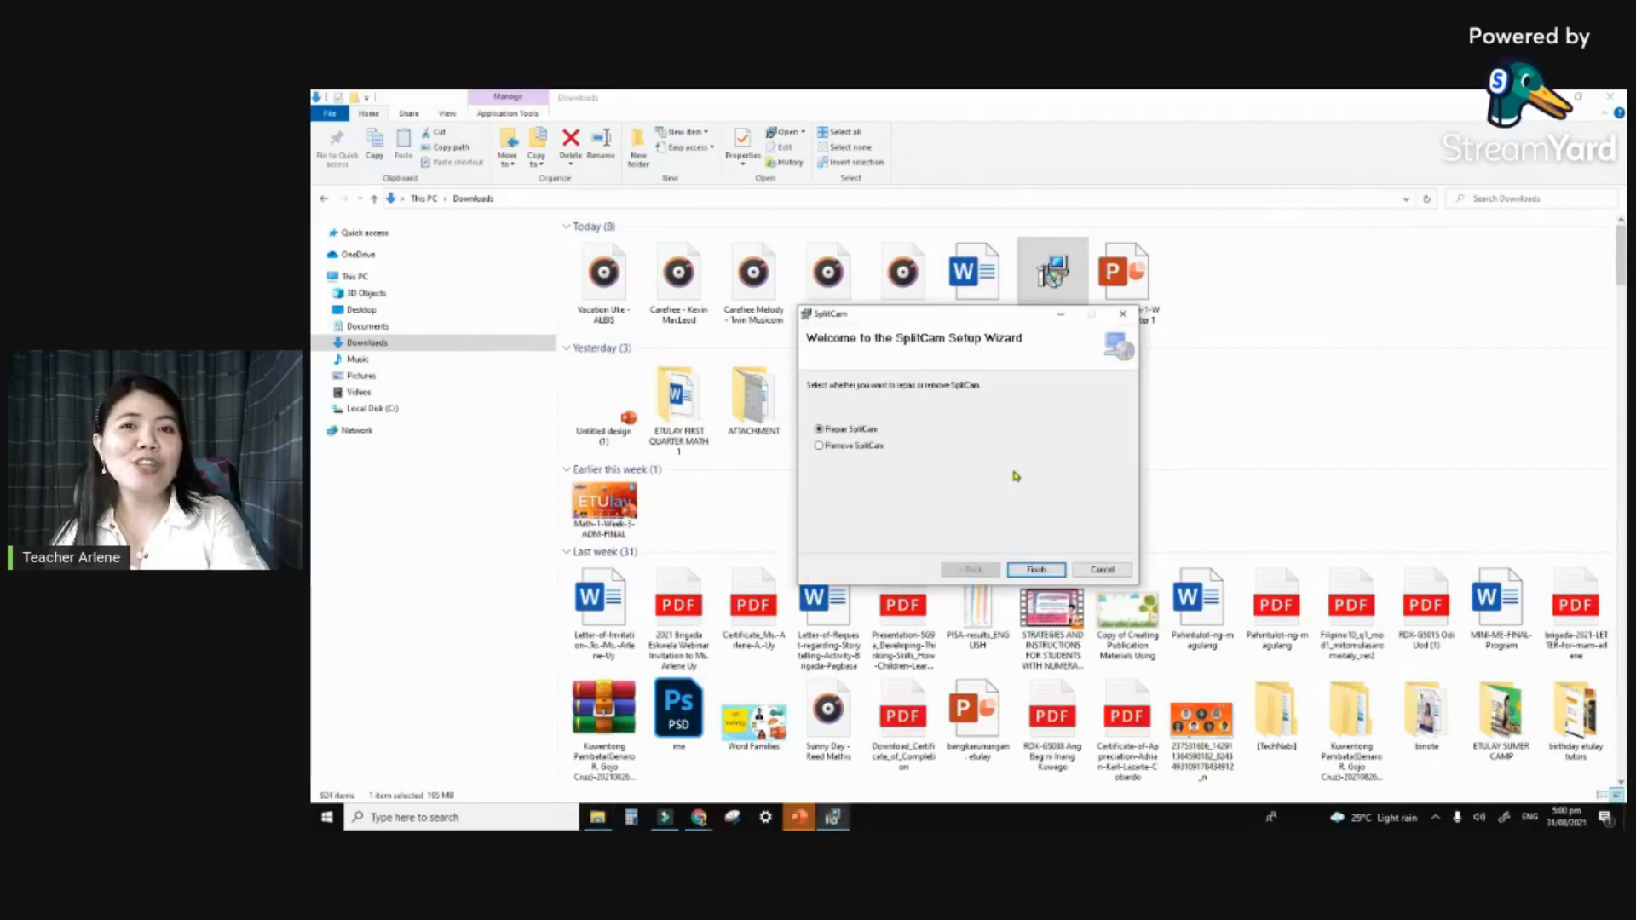
click(1037, 569)
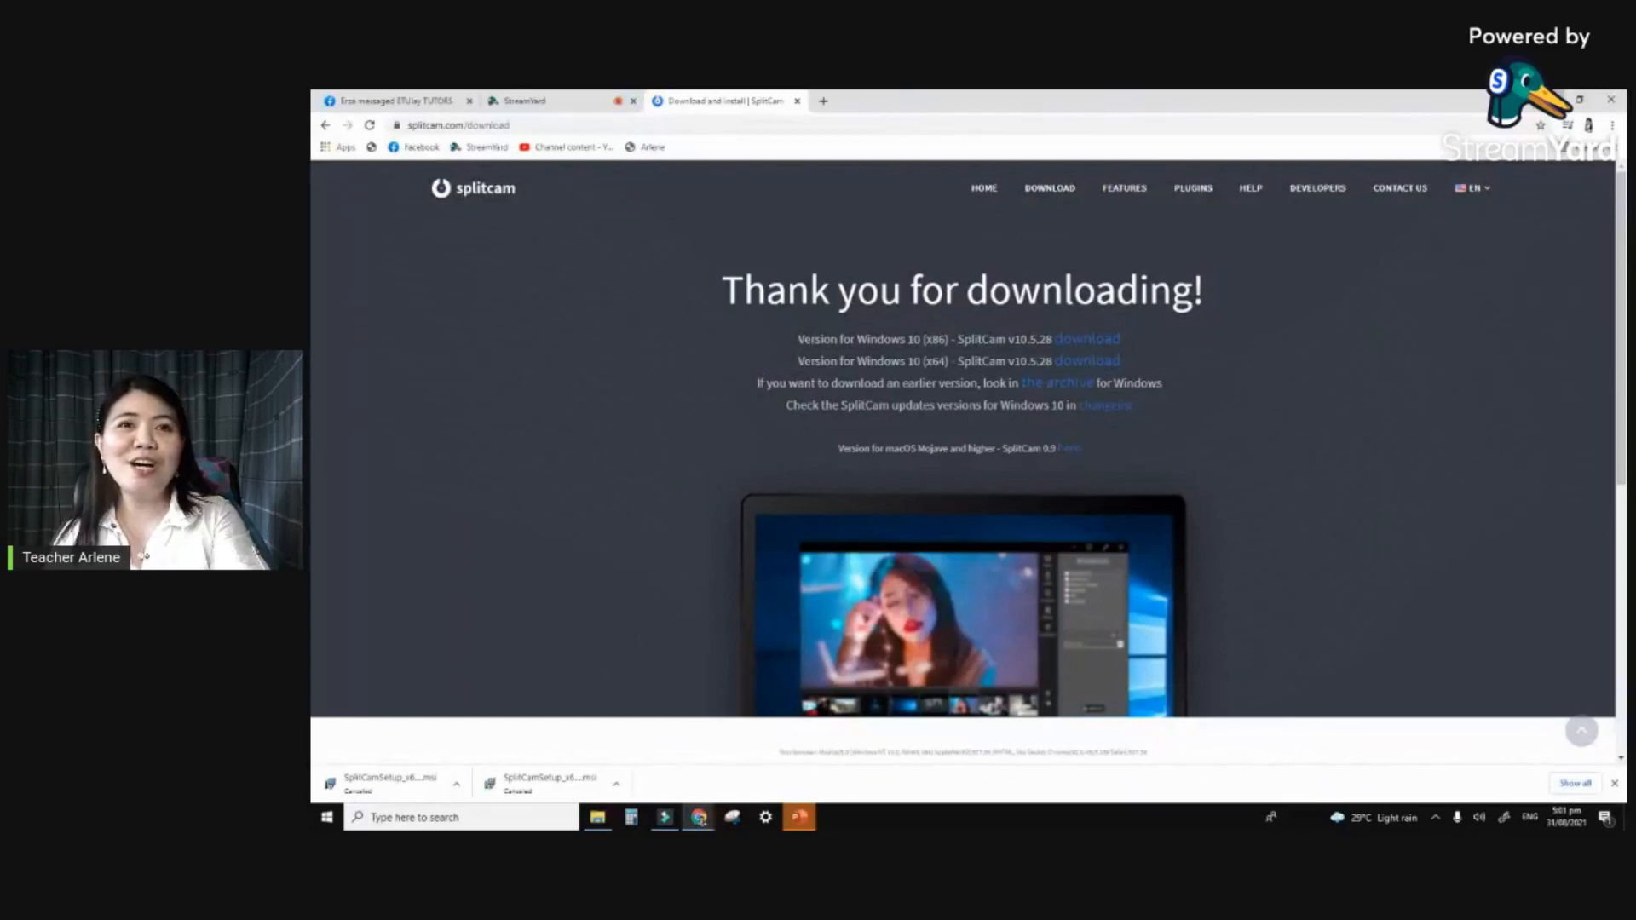
- Minimize the browser and launch SplitCam from the desktop
click(1549, 100)
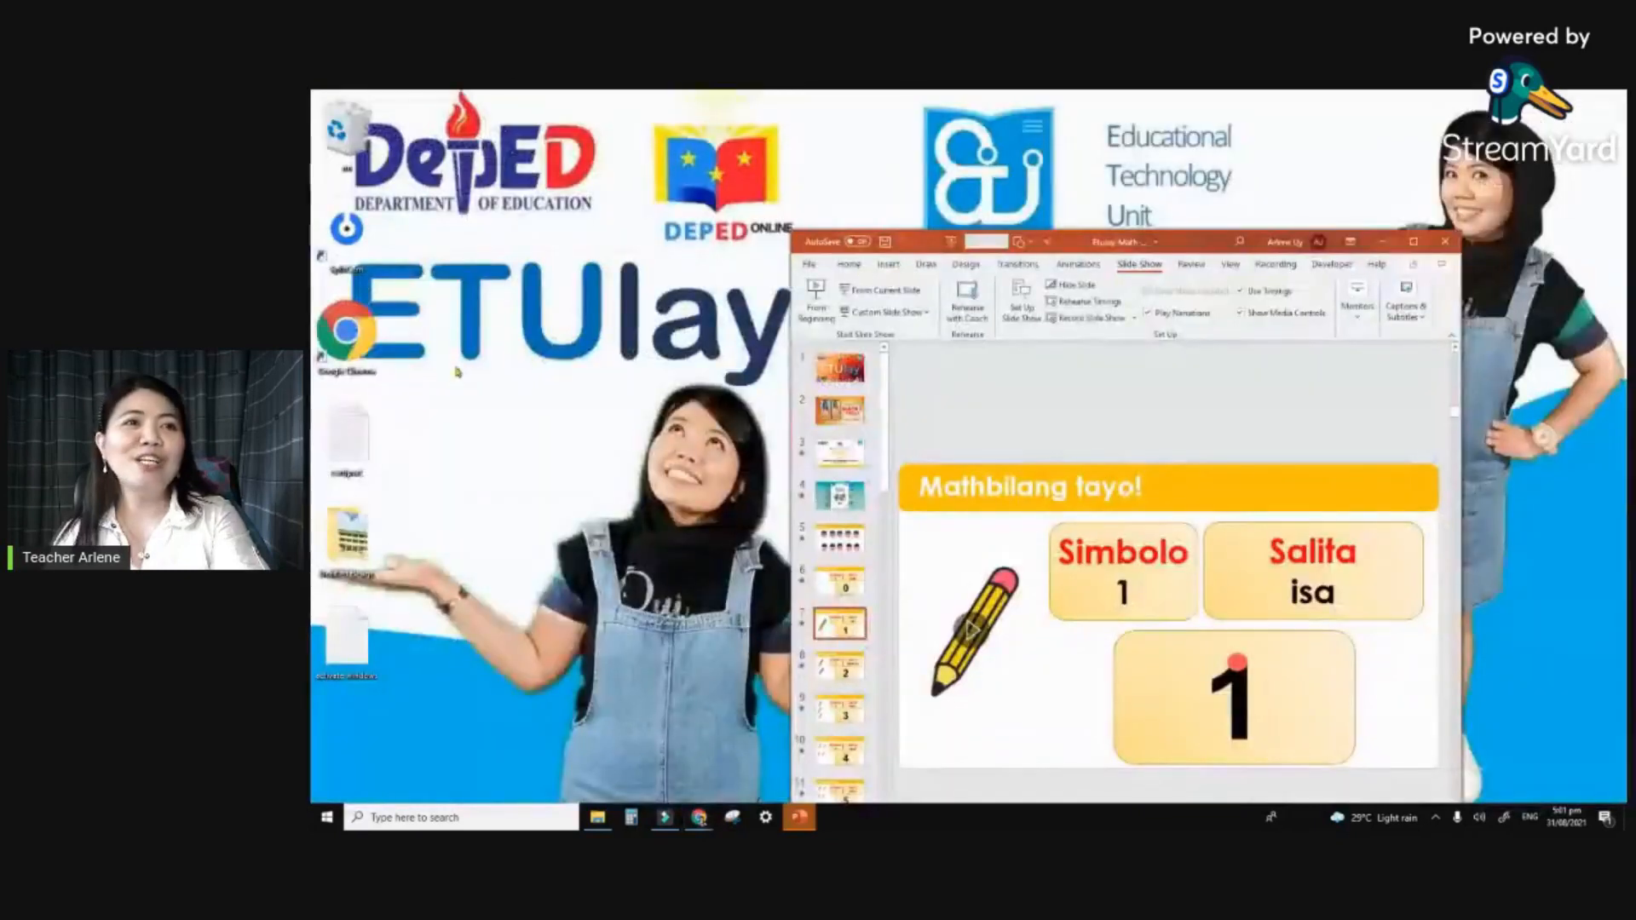
click(345, 247)
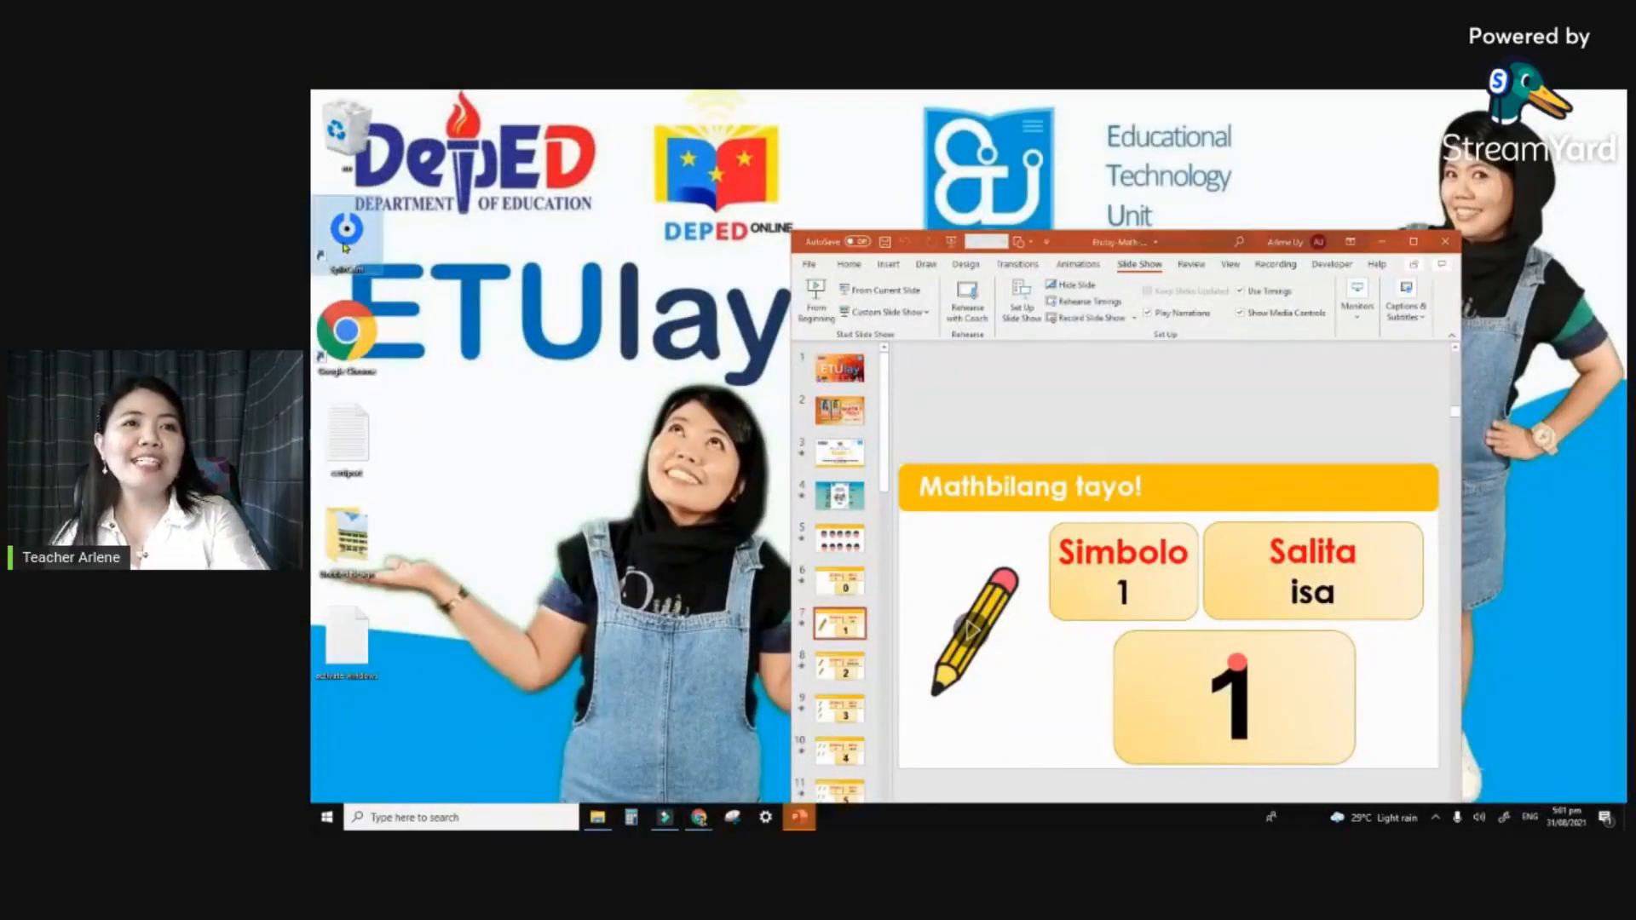
double_click(345, 247)
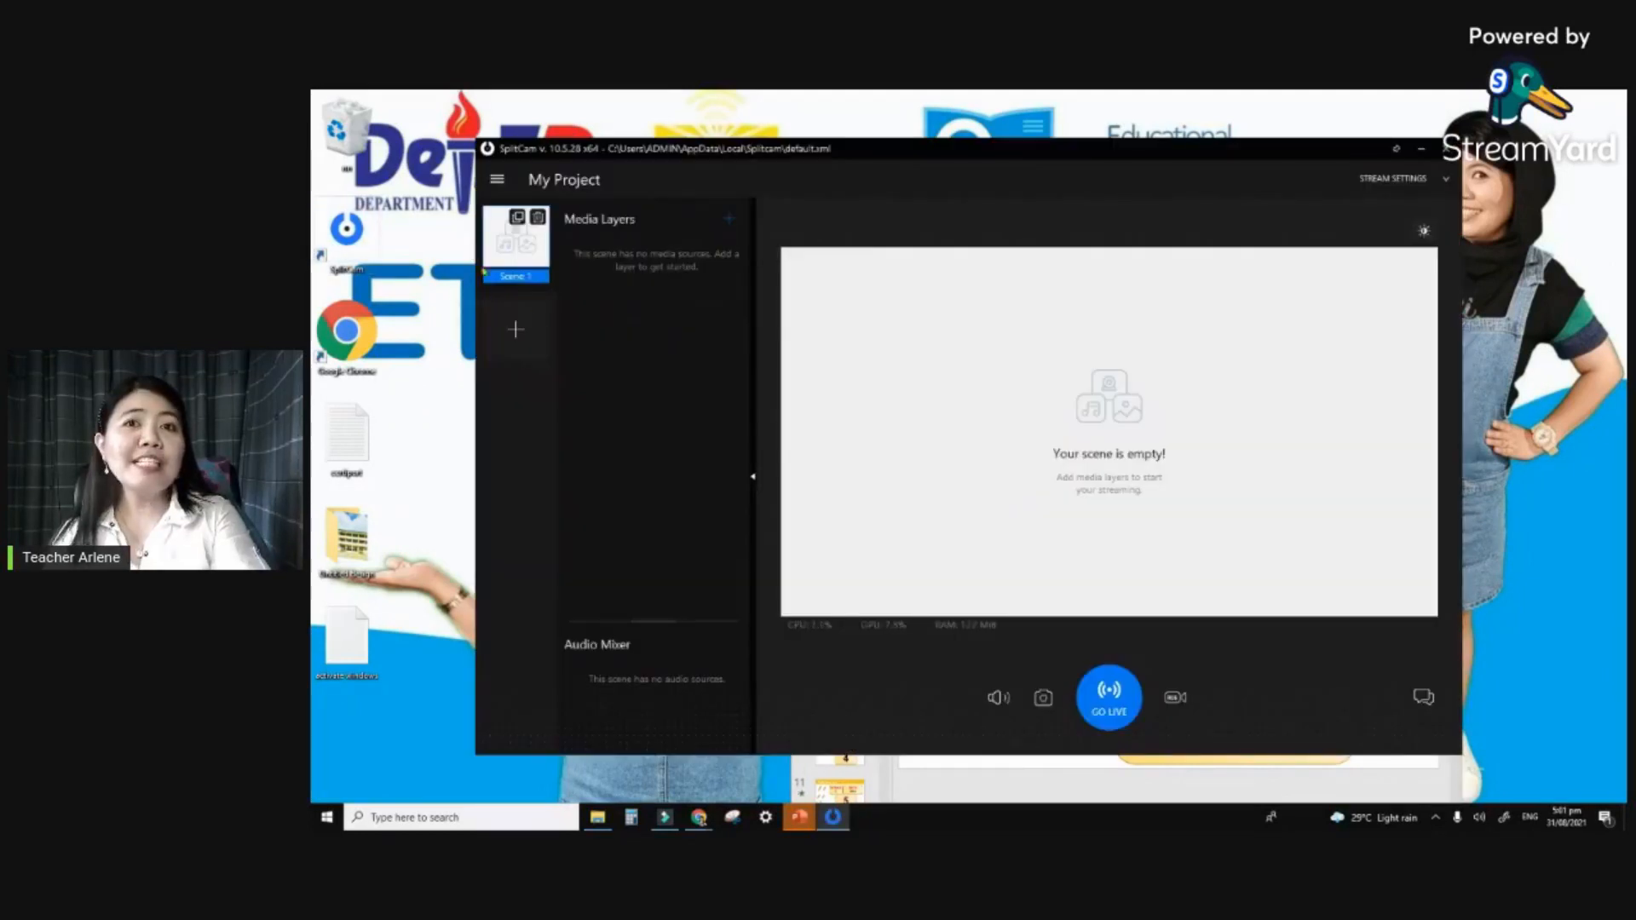
- Add the Integrated Camera to Scene 1 as a web camera layer at 640x480 and 30 fps
click(731, 221)
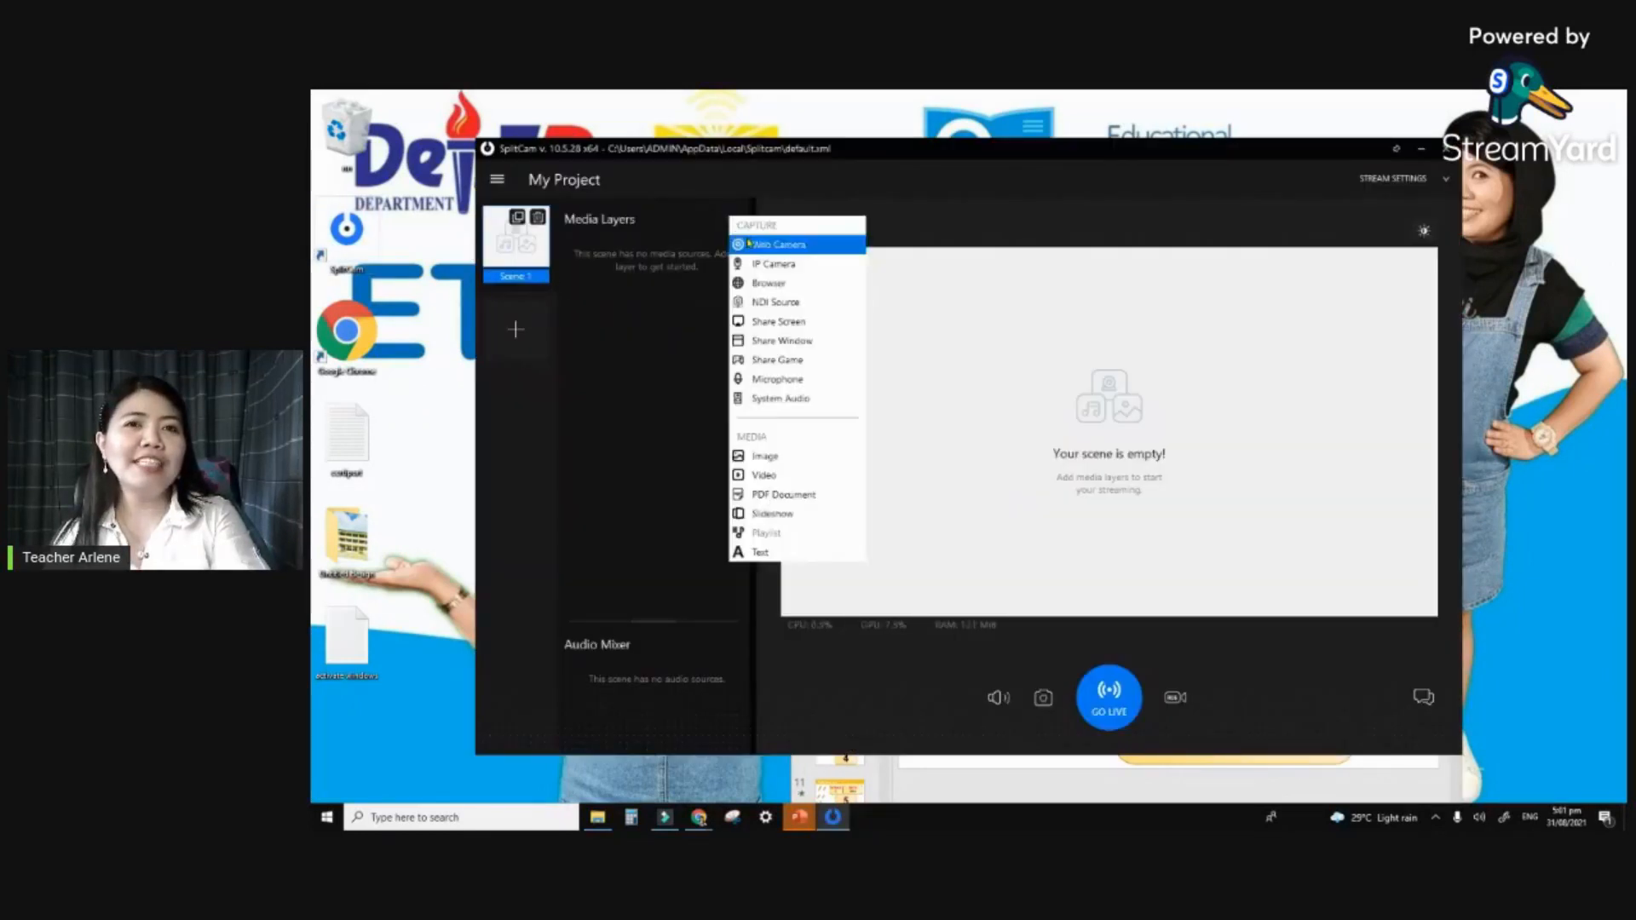
click(749, 243)
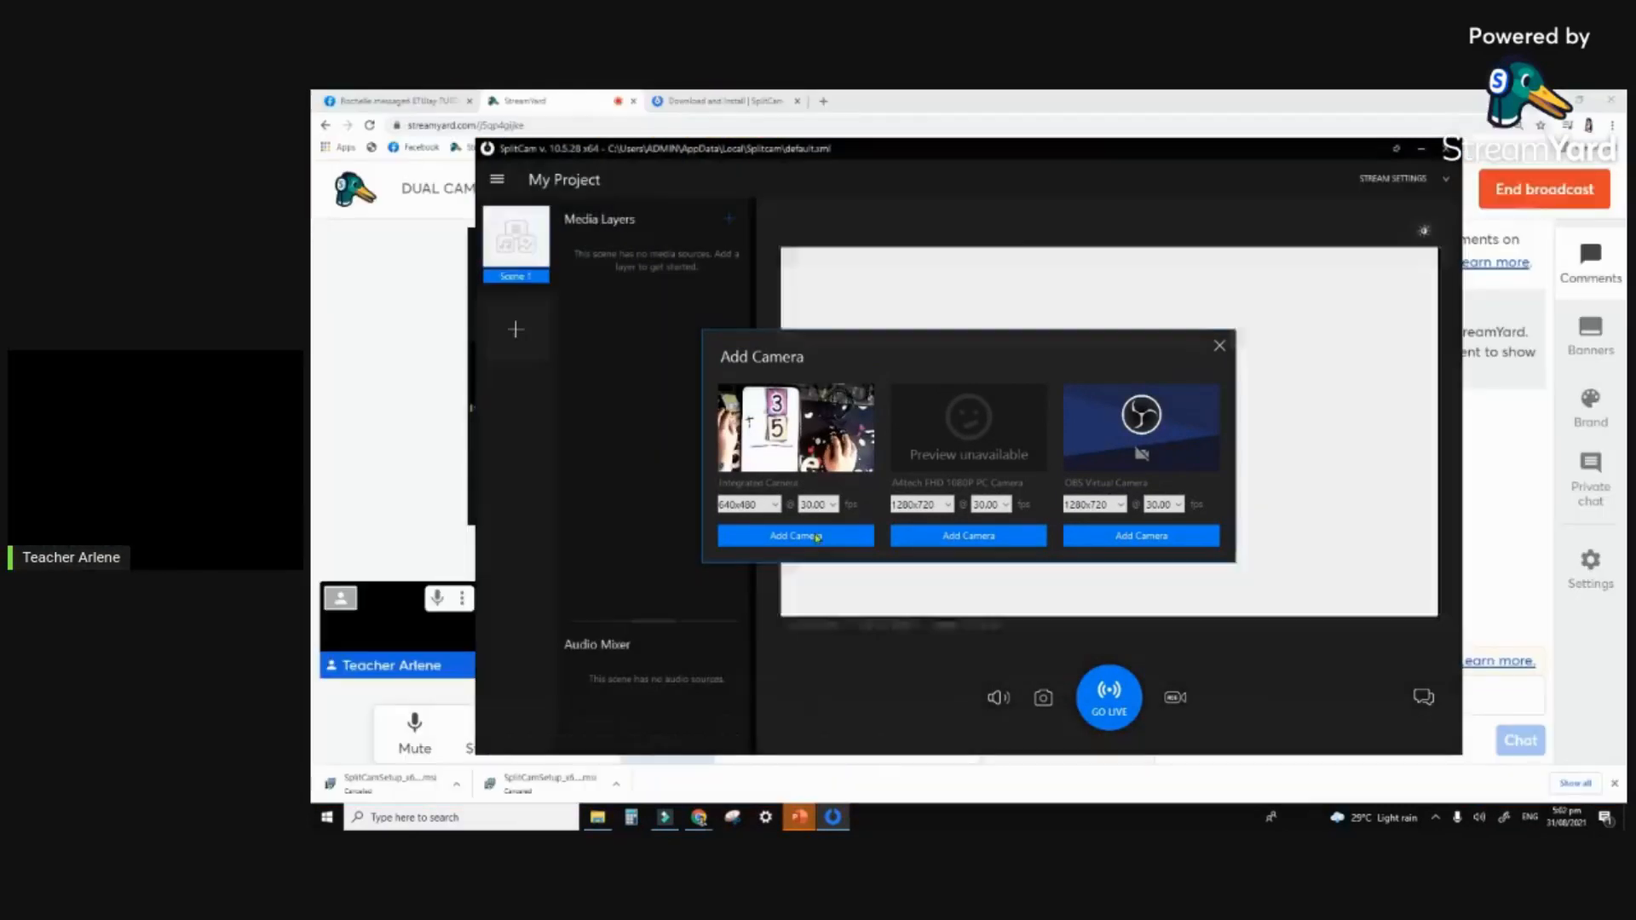
click(796, 535)
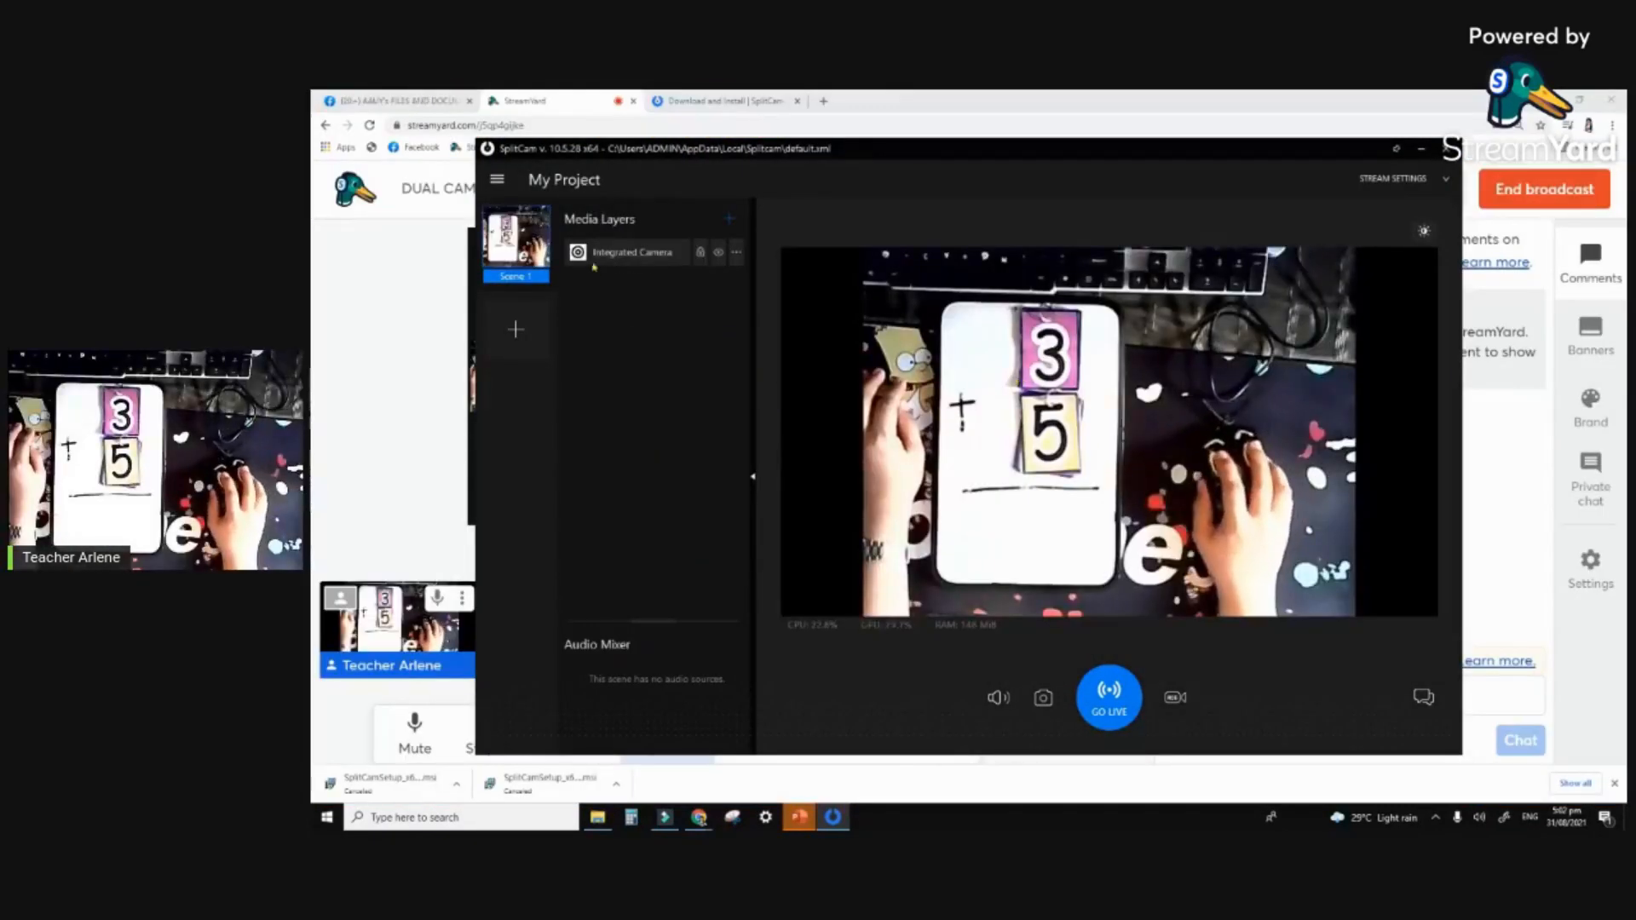
- Add the A4tech FHD 1080P PC Camera as a second web camera layer at 1920x1080 and 30 fps
click(730, 223)
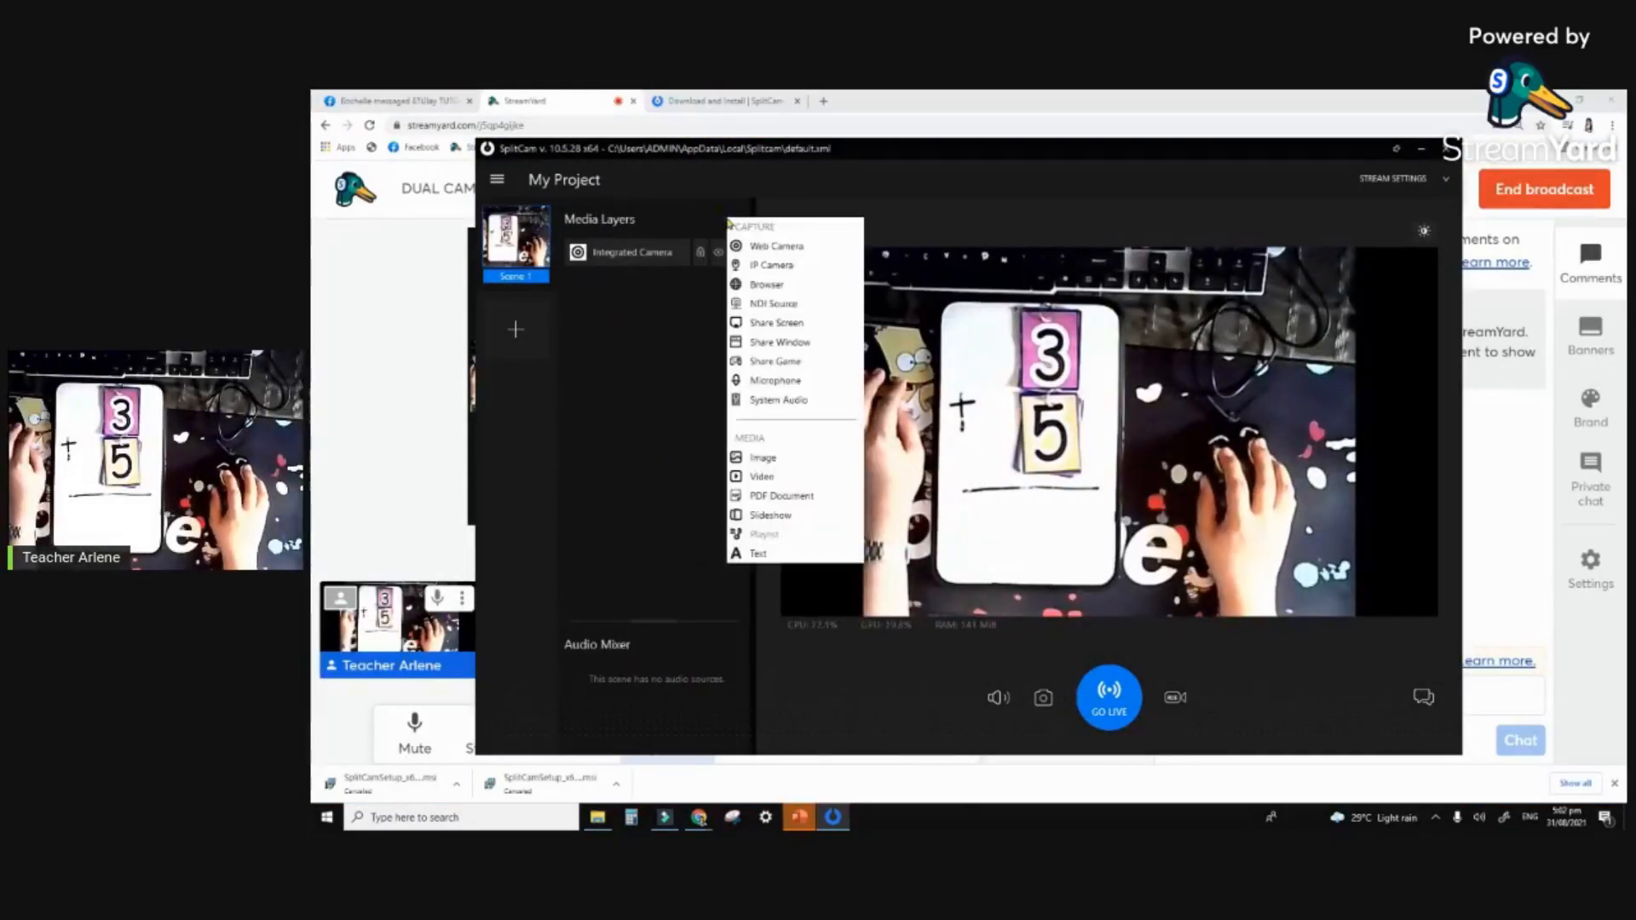
click(763, 245)
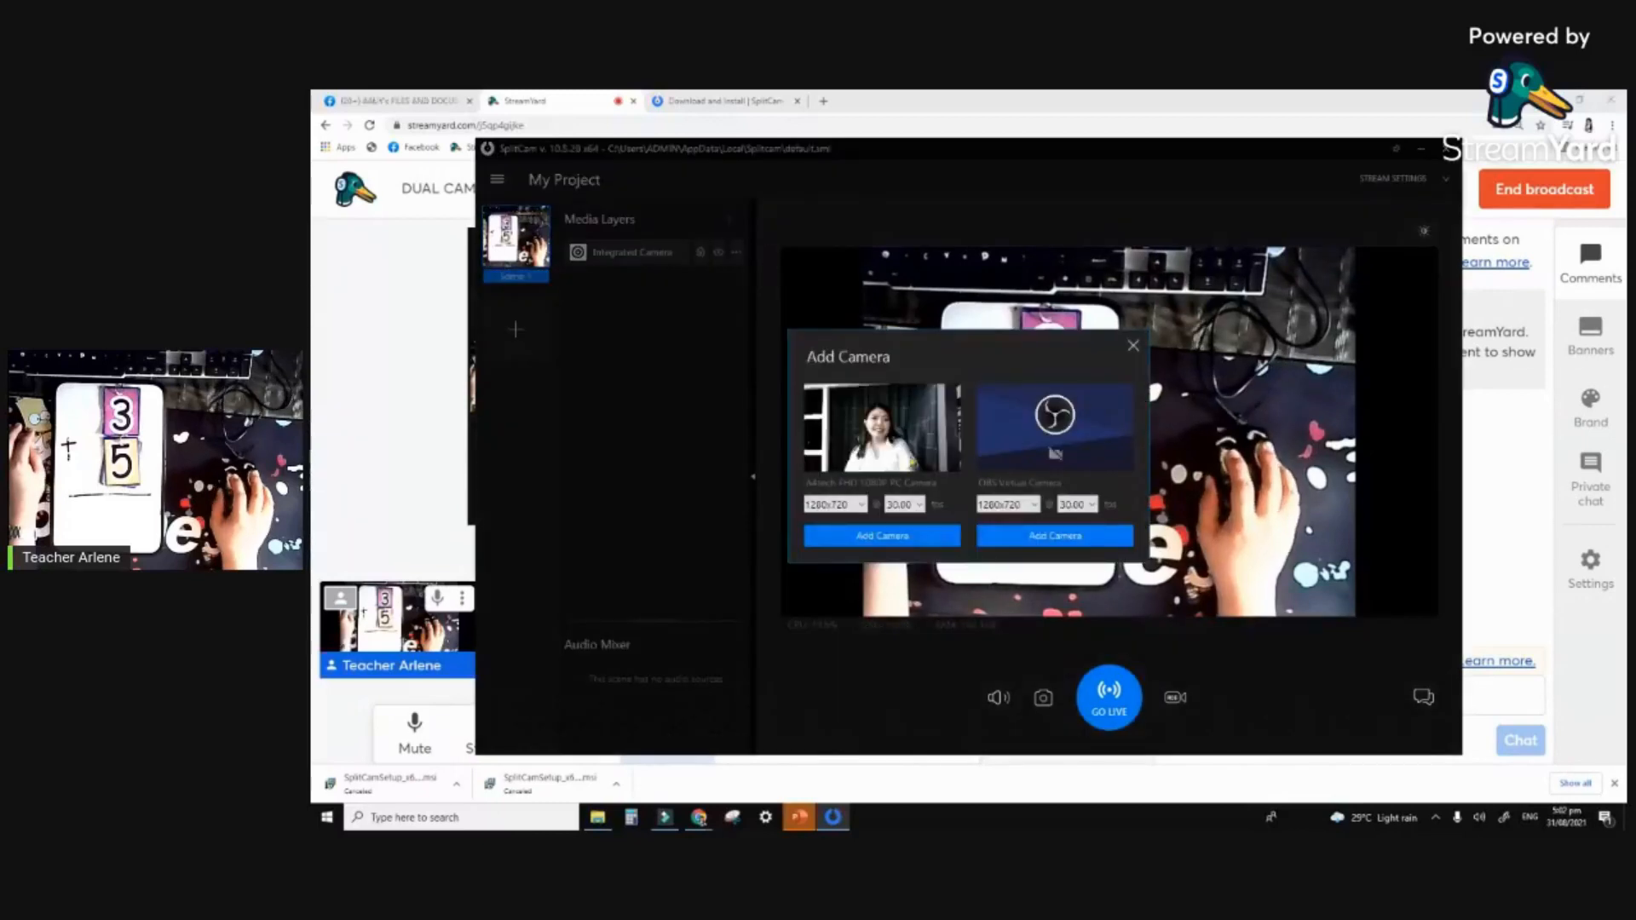
click(854, 505)
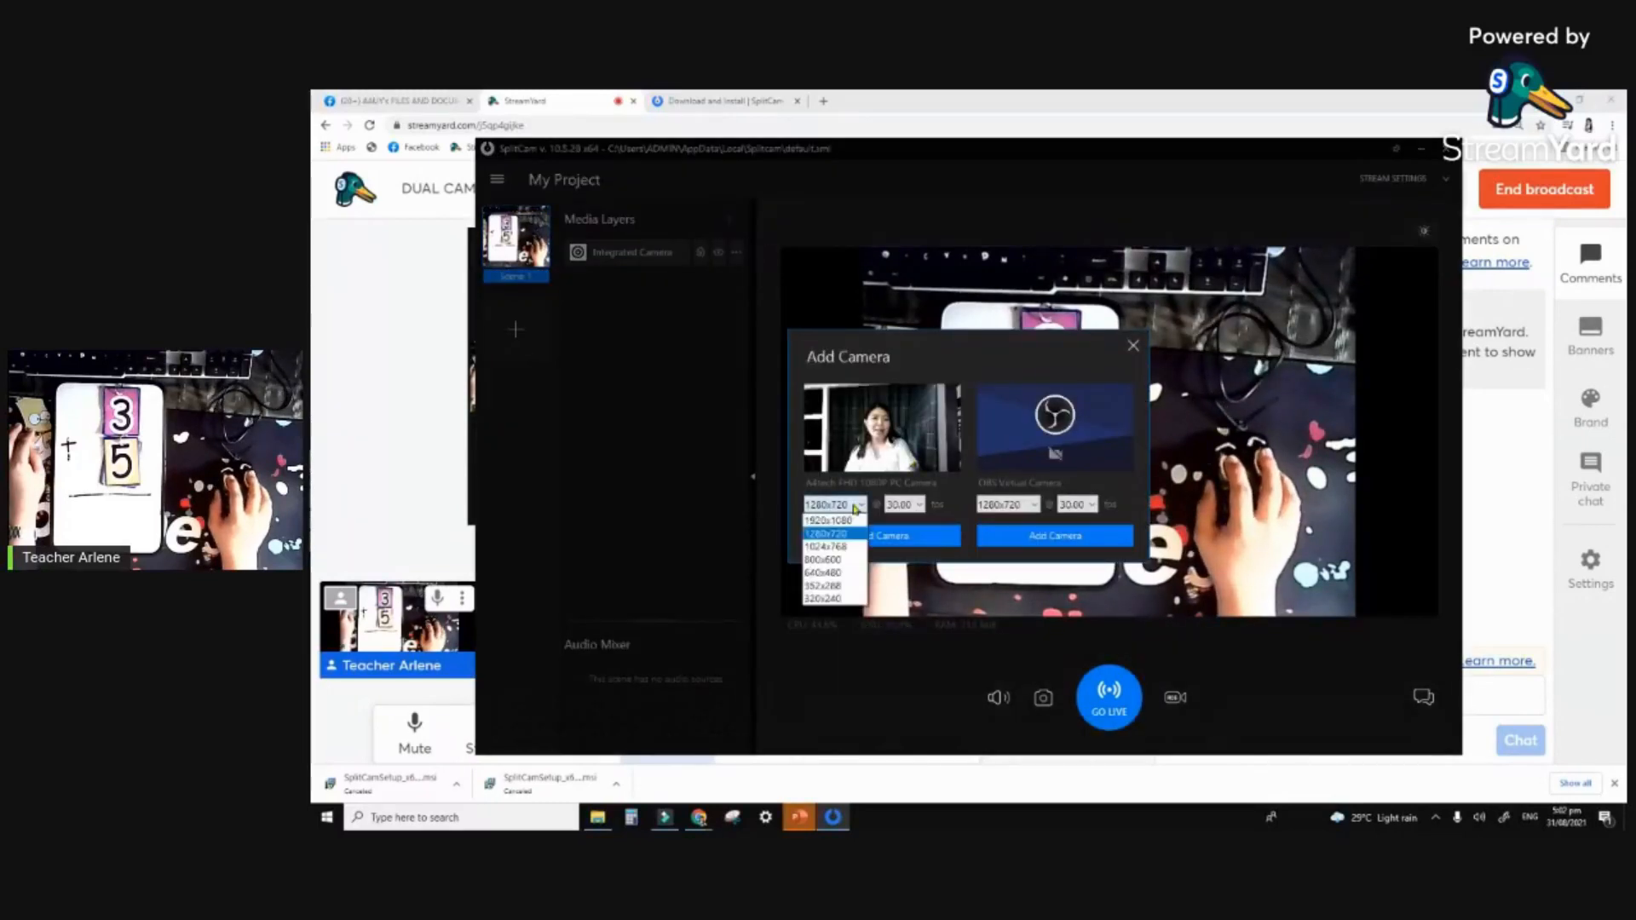
click(830, 521)
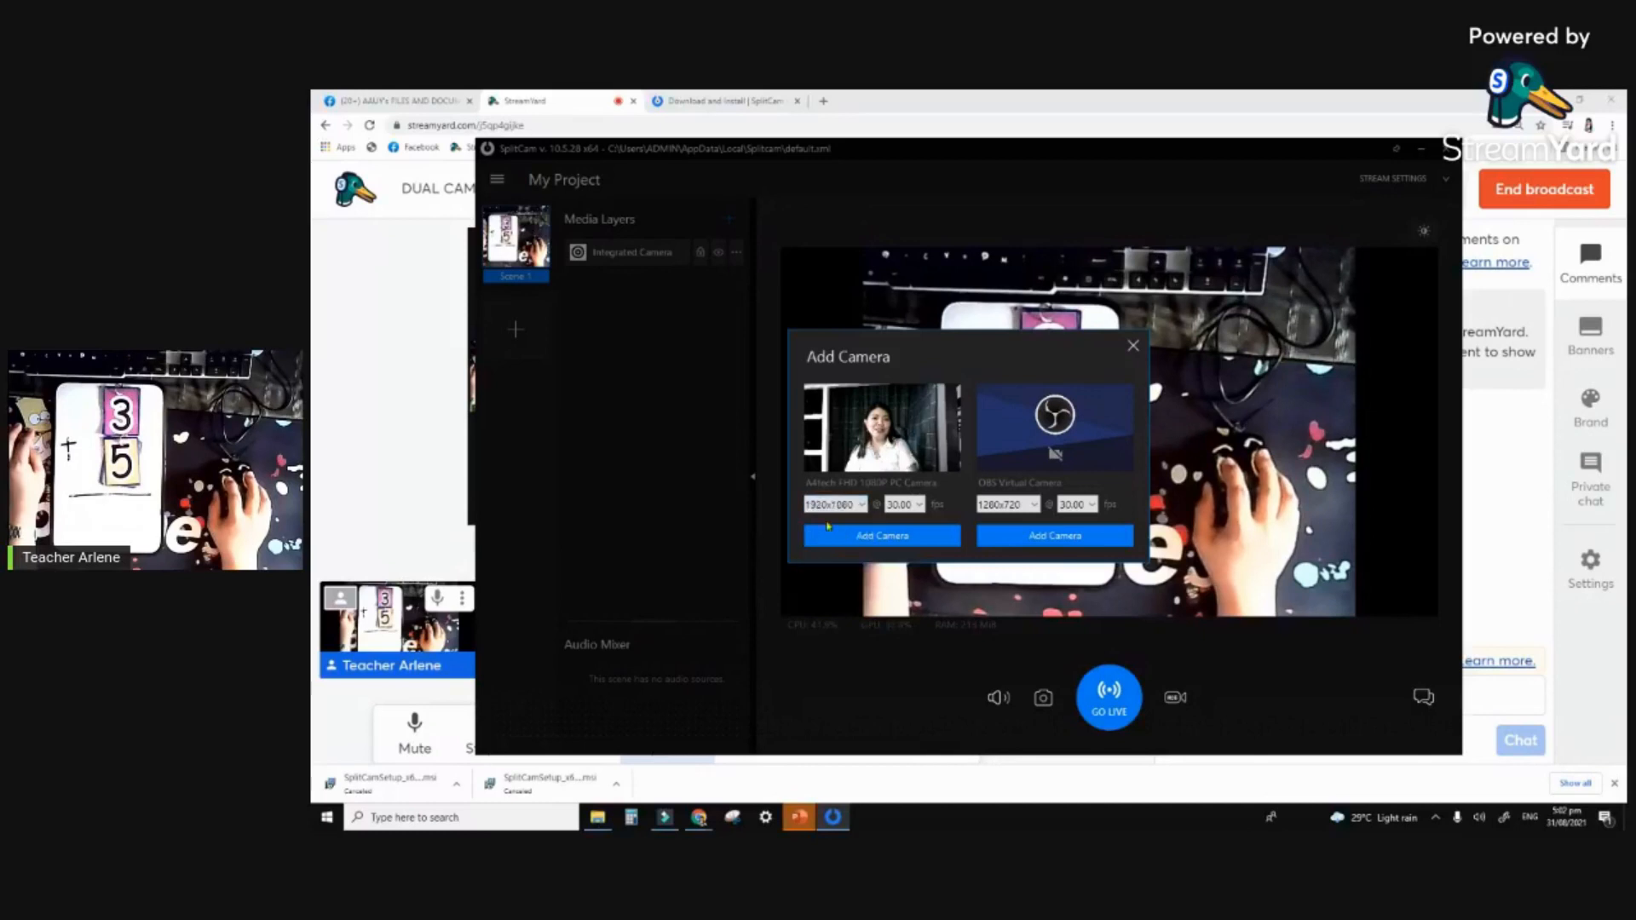
click(846, 537)
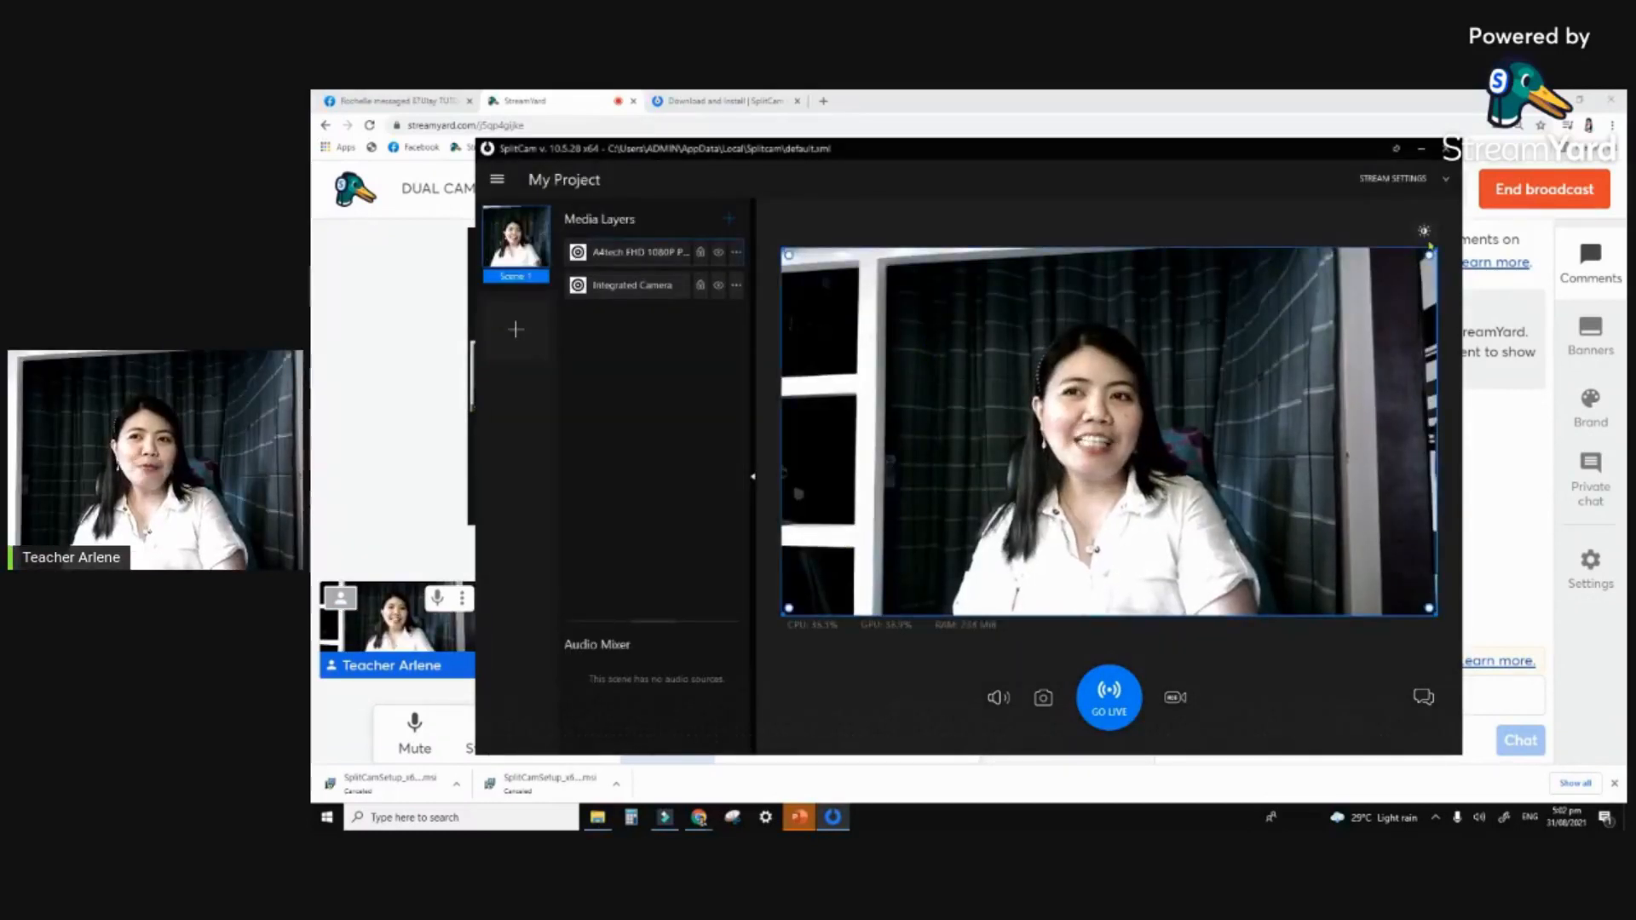
- Shrink the camera layers and place the A4tech camera as a small picture in the scene's lower-right corner
drag(1434, 256, 1155, 398)
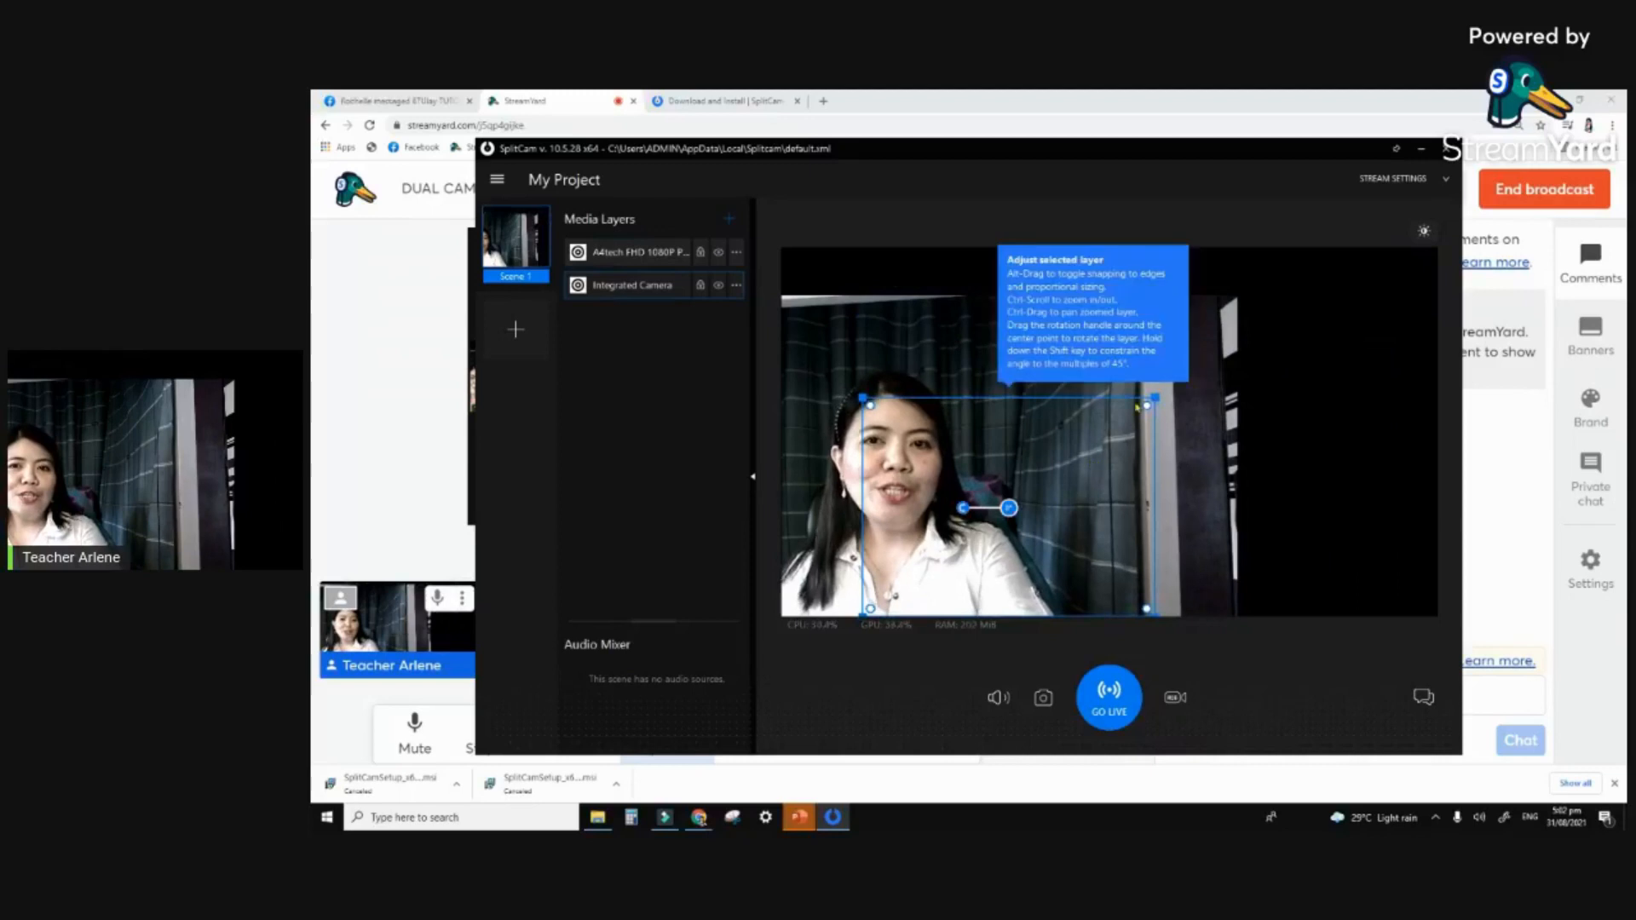
click(1239, 298)
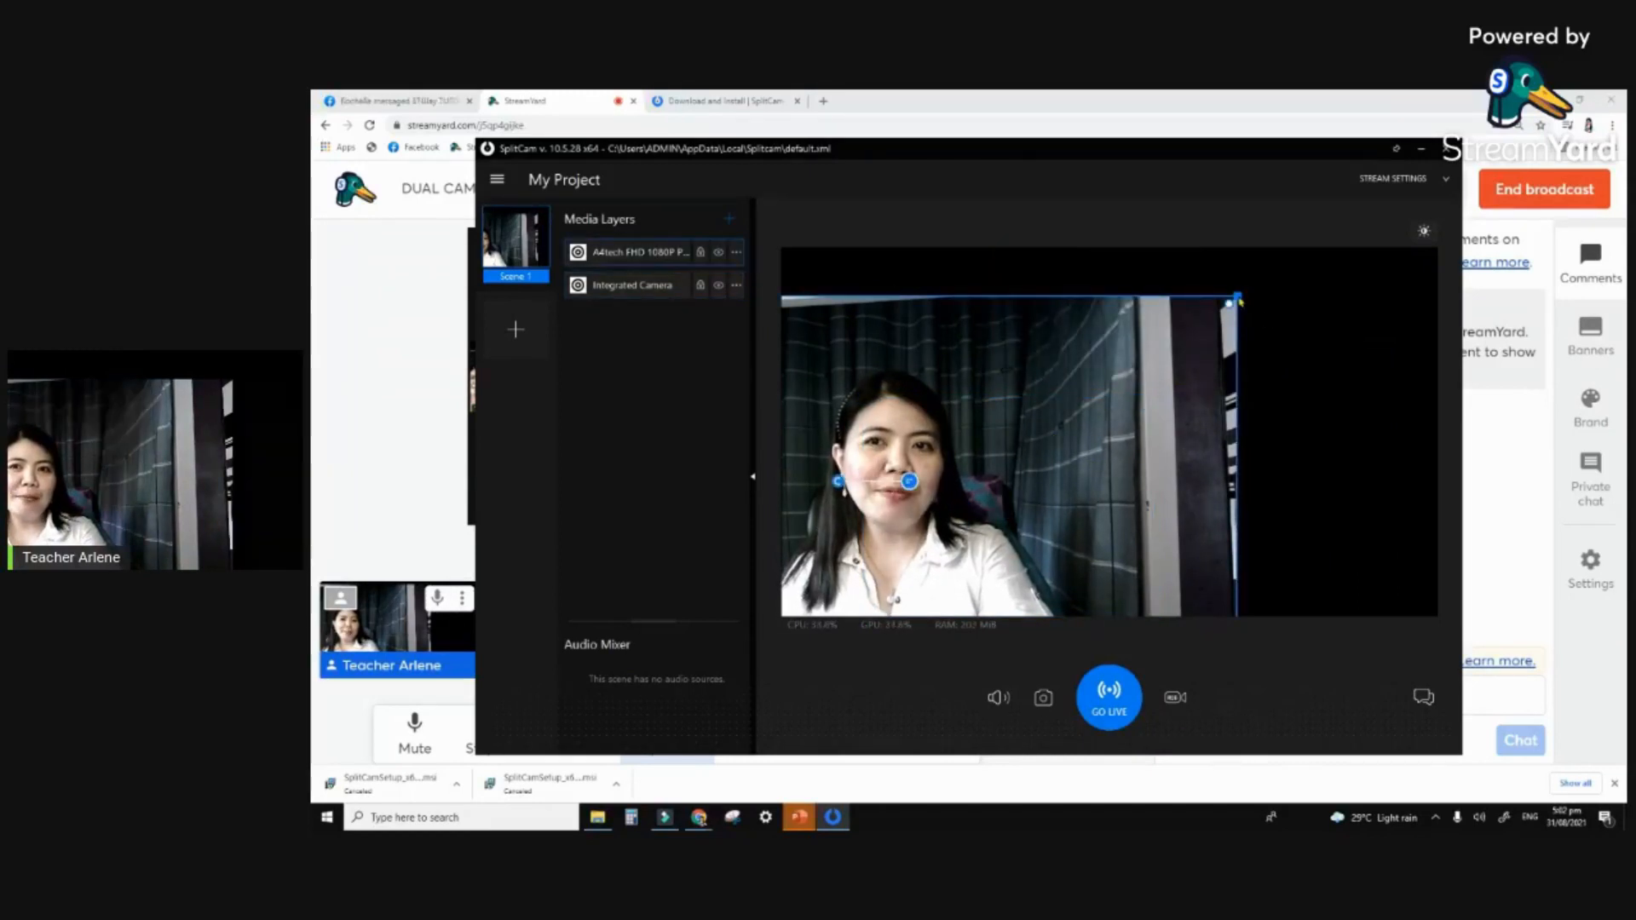
drag(1241, 300, 1172, 332)
drag(1128, 409, 1353, 493)
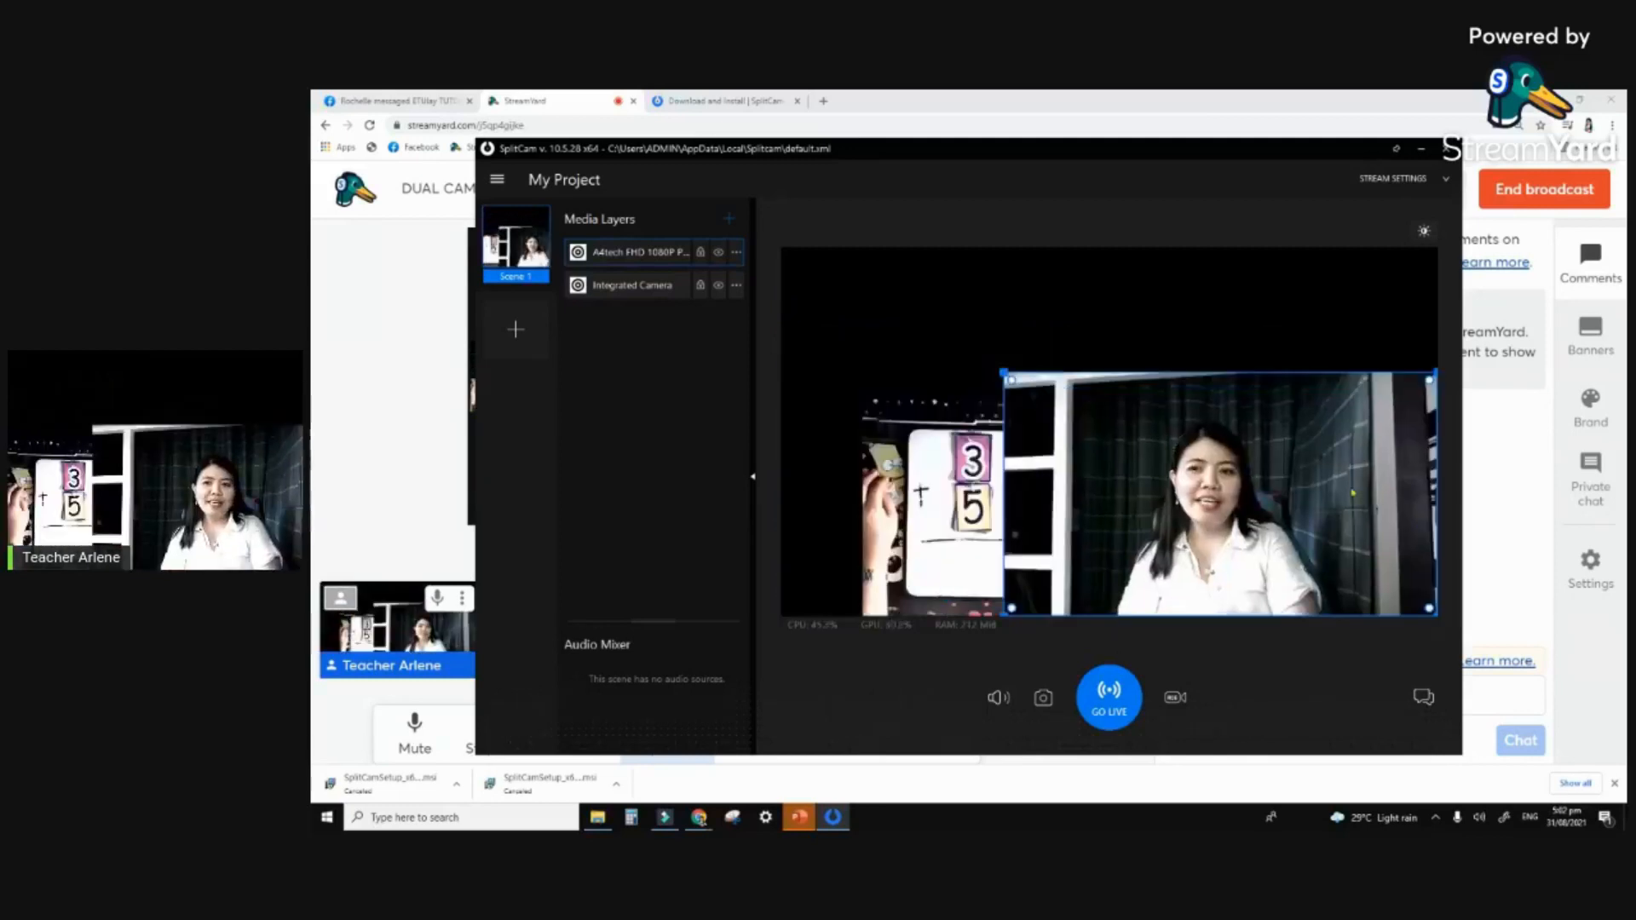
drag(1022, 373, 1164, 437)
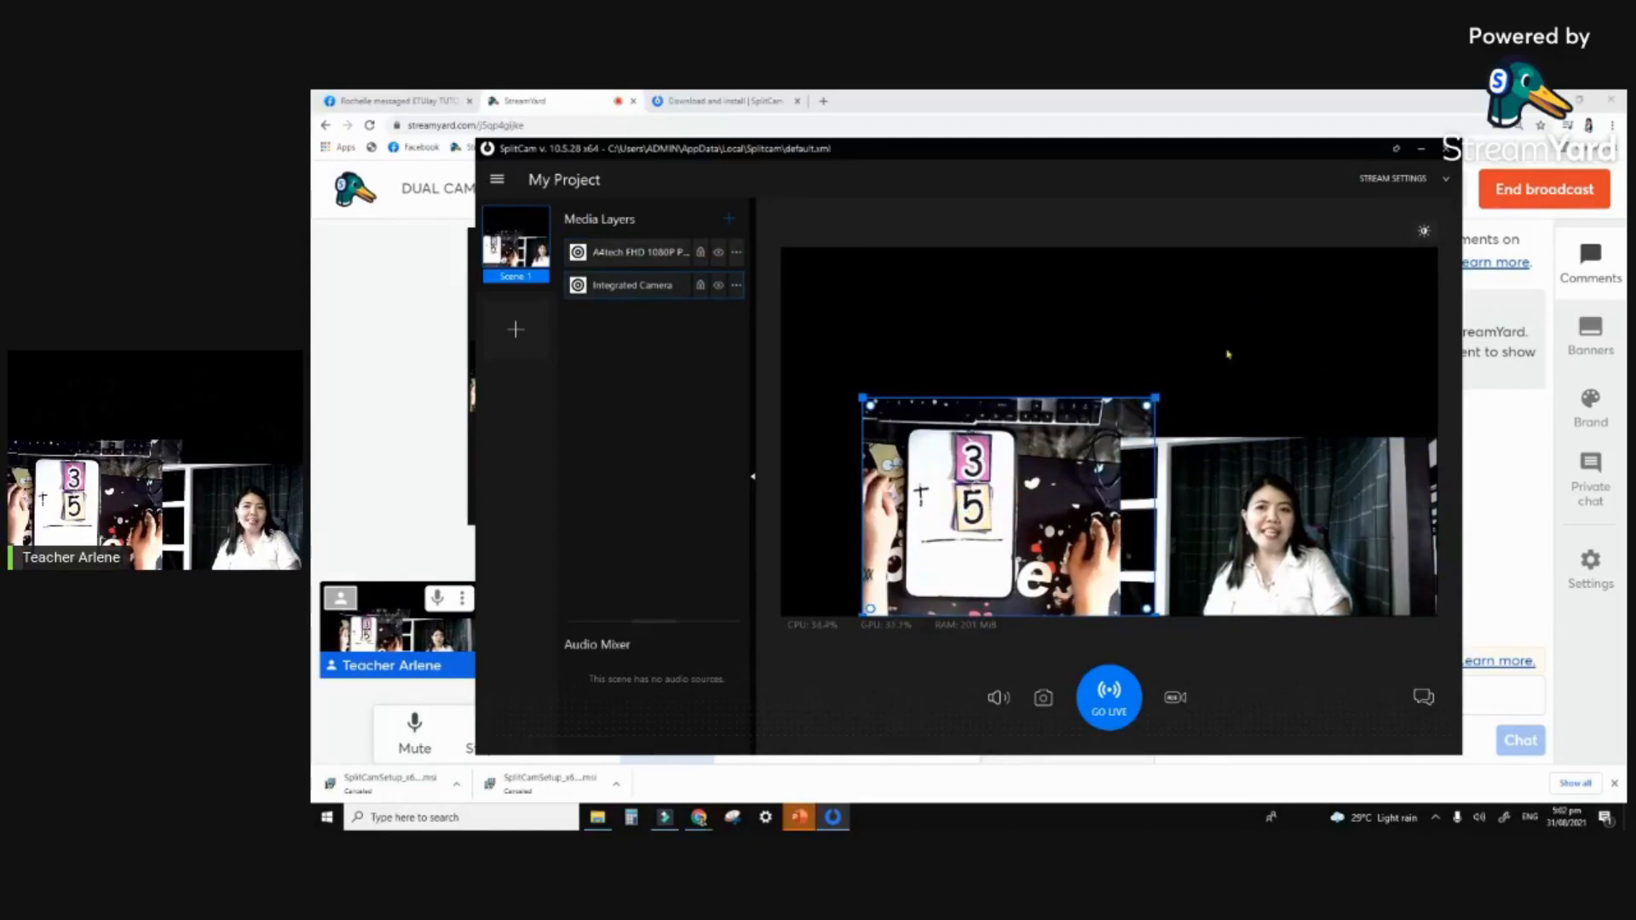
- Move the Integrated Camera layer to the scene's upper-left corner and enlarge it to fill the scene height behind the A4tech camera
drag(1006, 506, 927, 357)
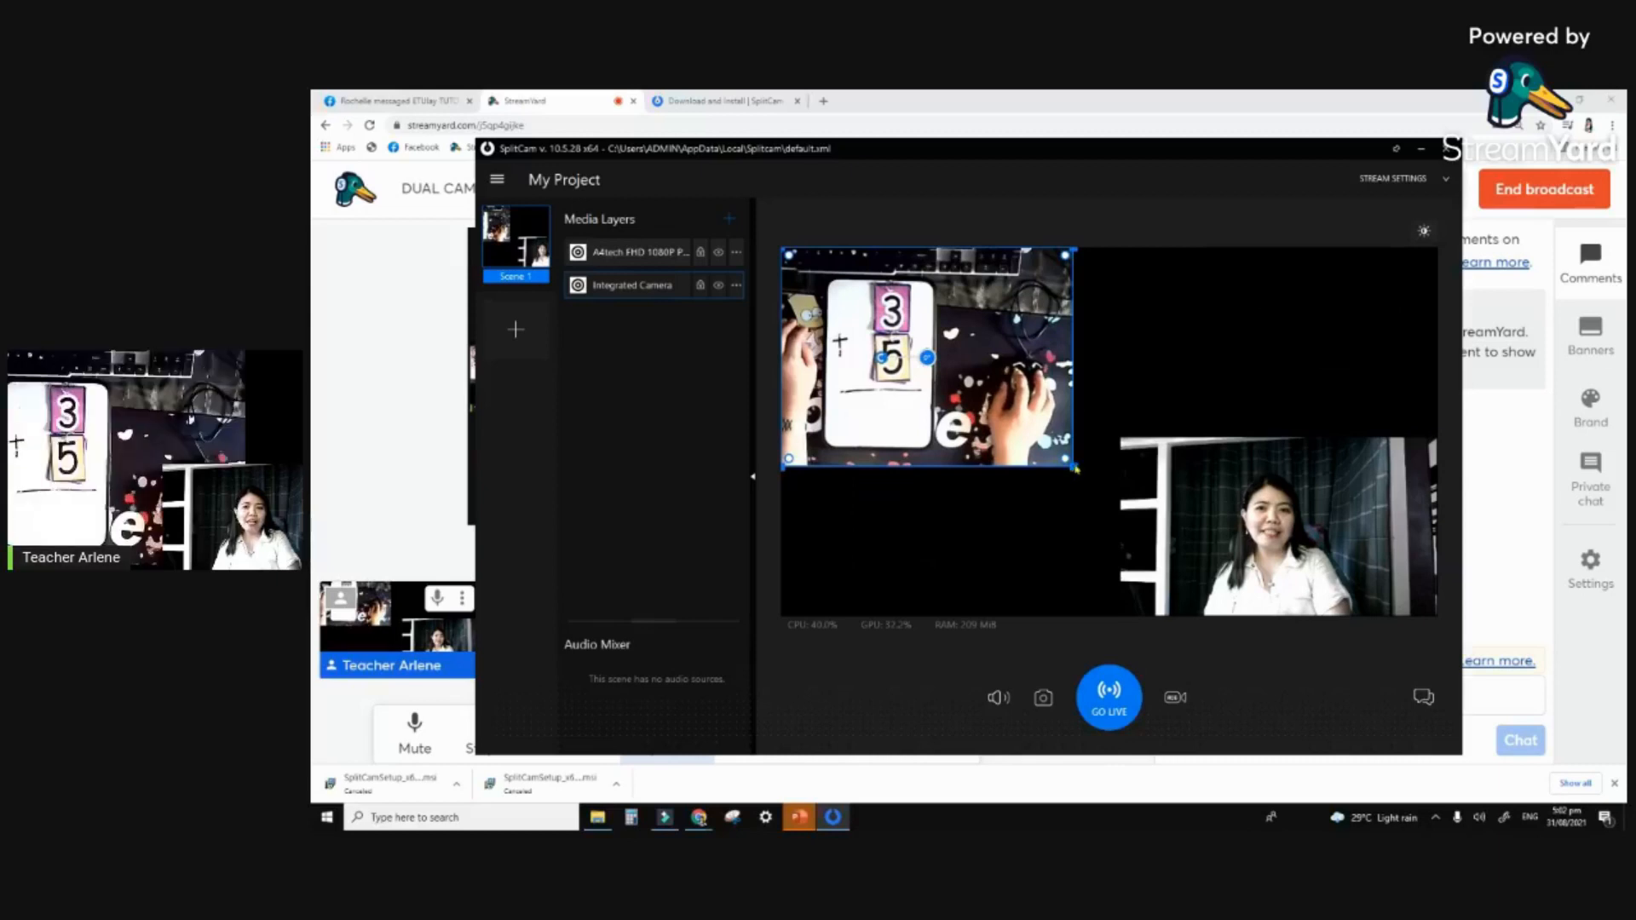
drag(1075, 468, 1334, 627)
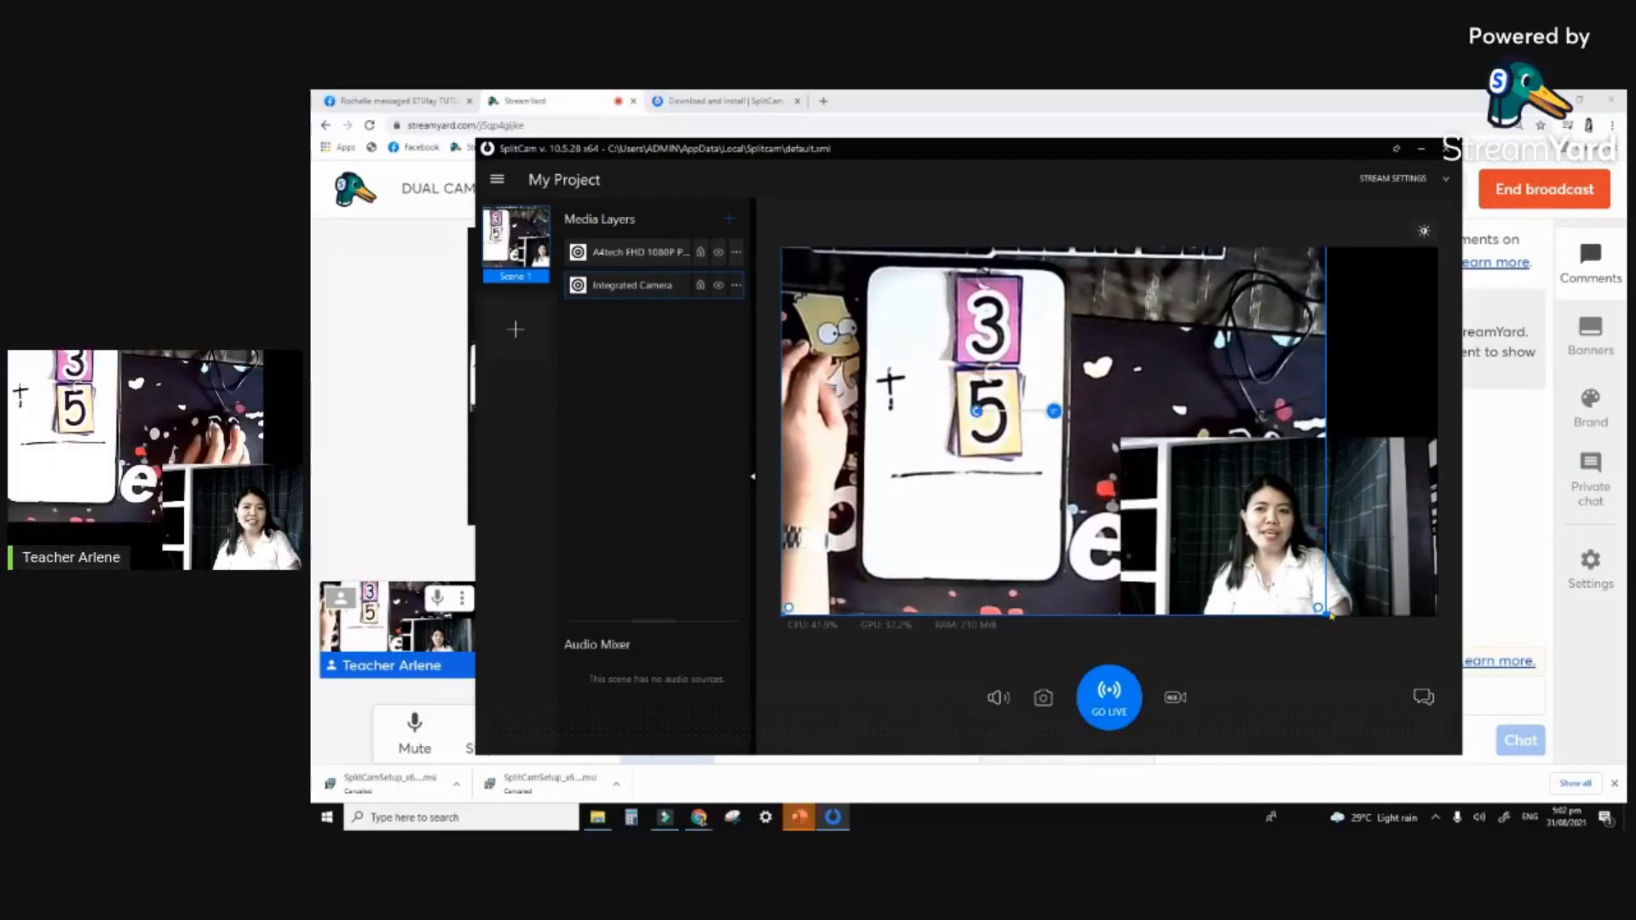
drag(1334, 626, 1118, 408)
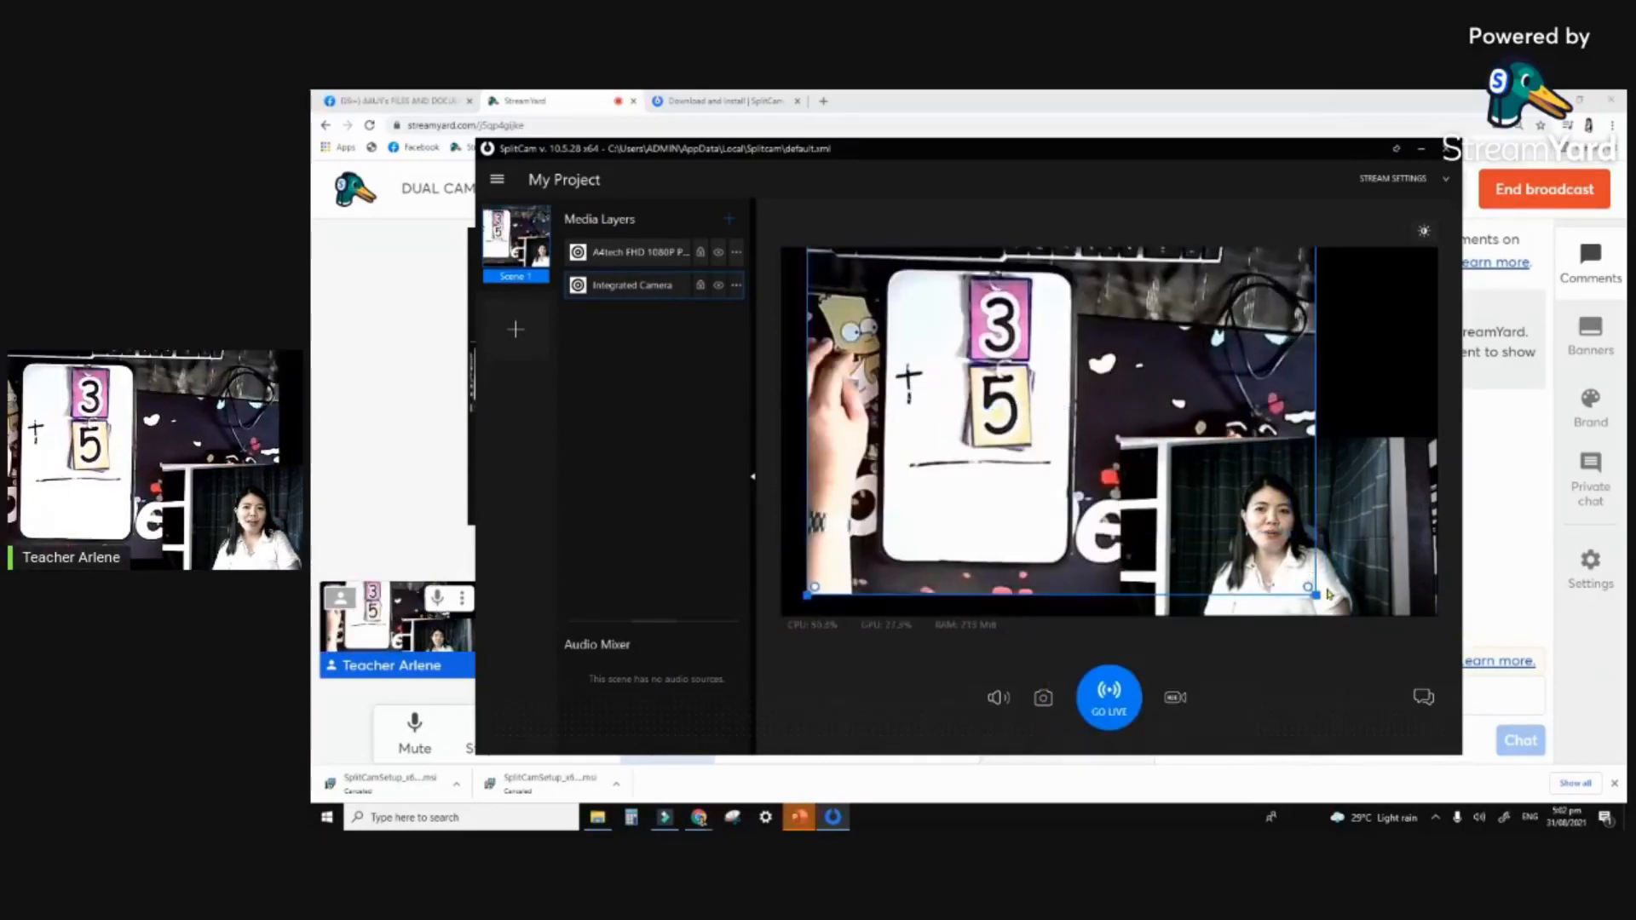
drag(1315, 599, 1364, 607)
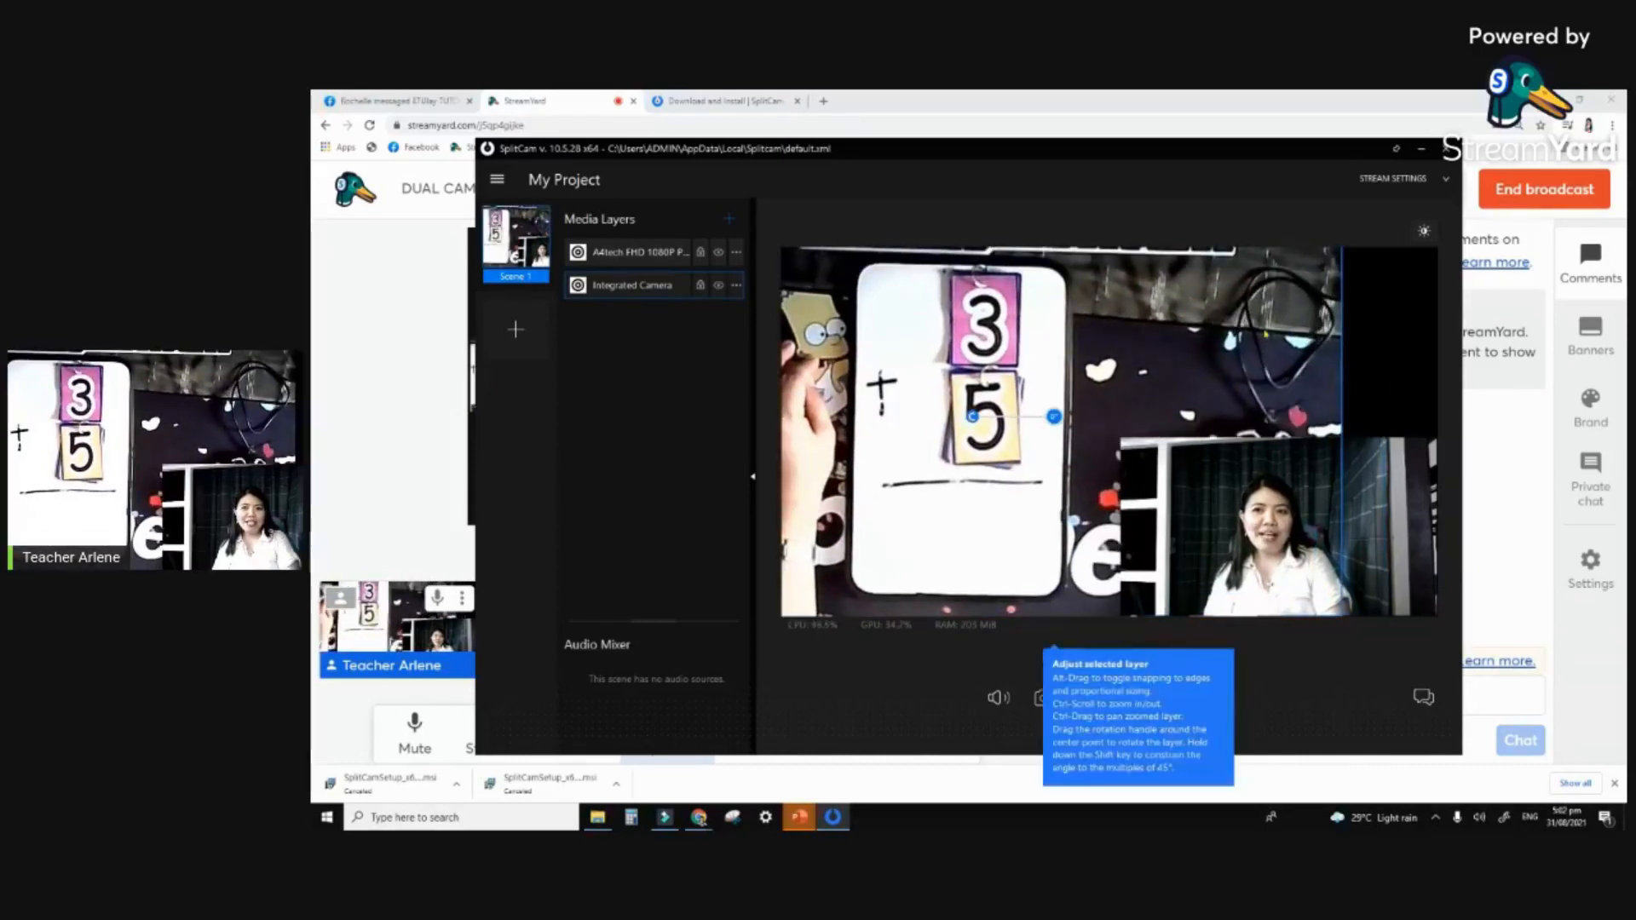
drag(1341, 249, 1297, 285)
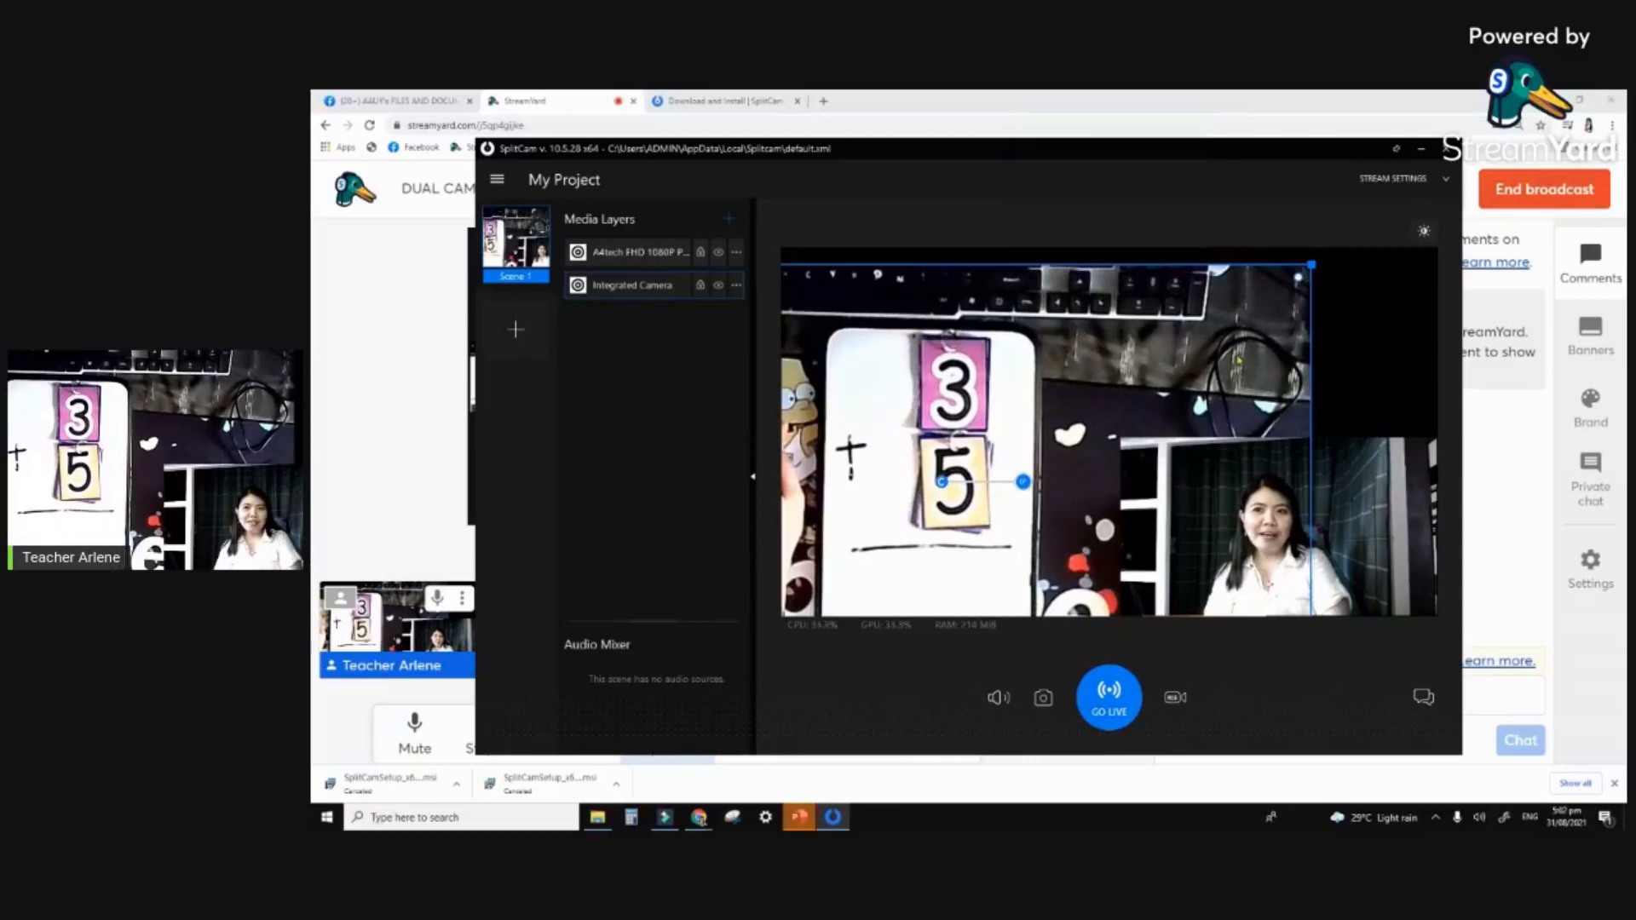
drag(1238, 361, 1246, 295)
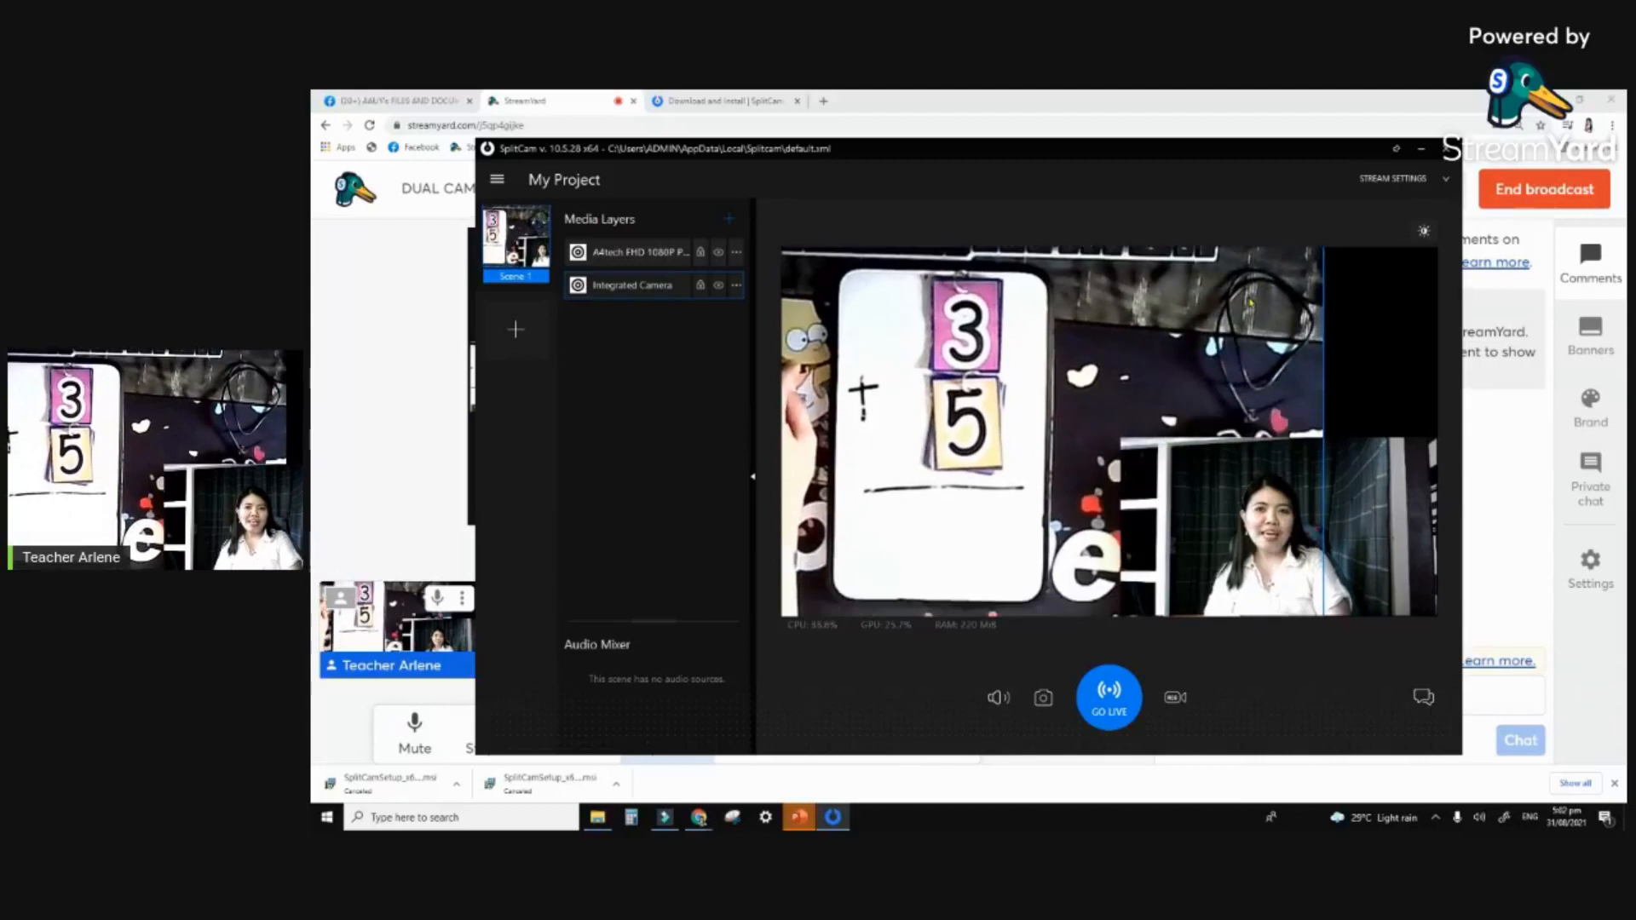
- Raise the A4tech camera layer slightly above the scene's bottom edge and shift the Integrated Camera layer a little to the right
click(1361, 458)
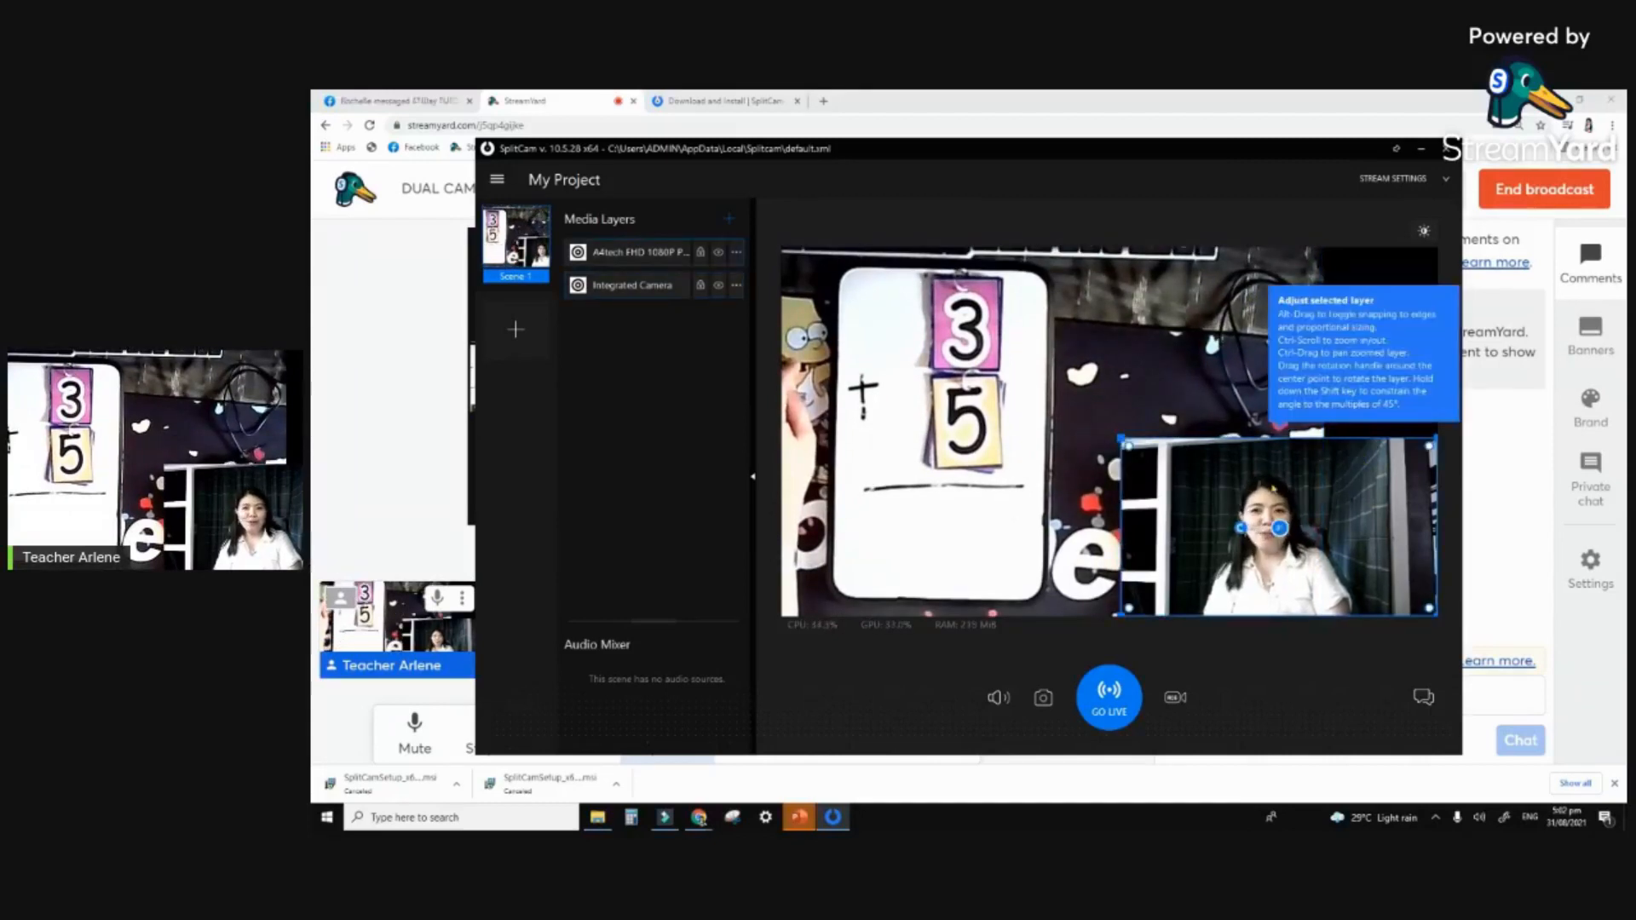
drag(1249, 493, 1261, 457)
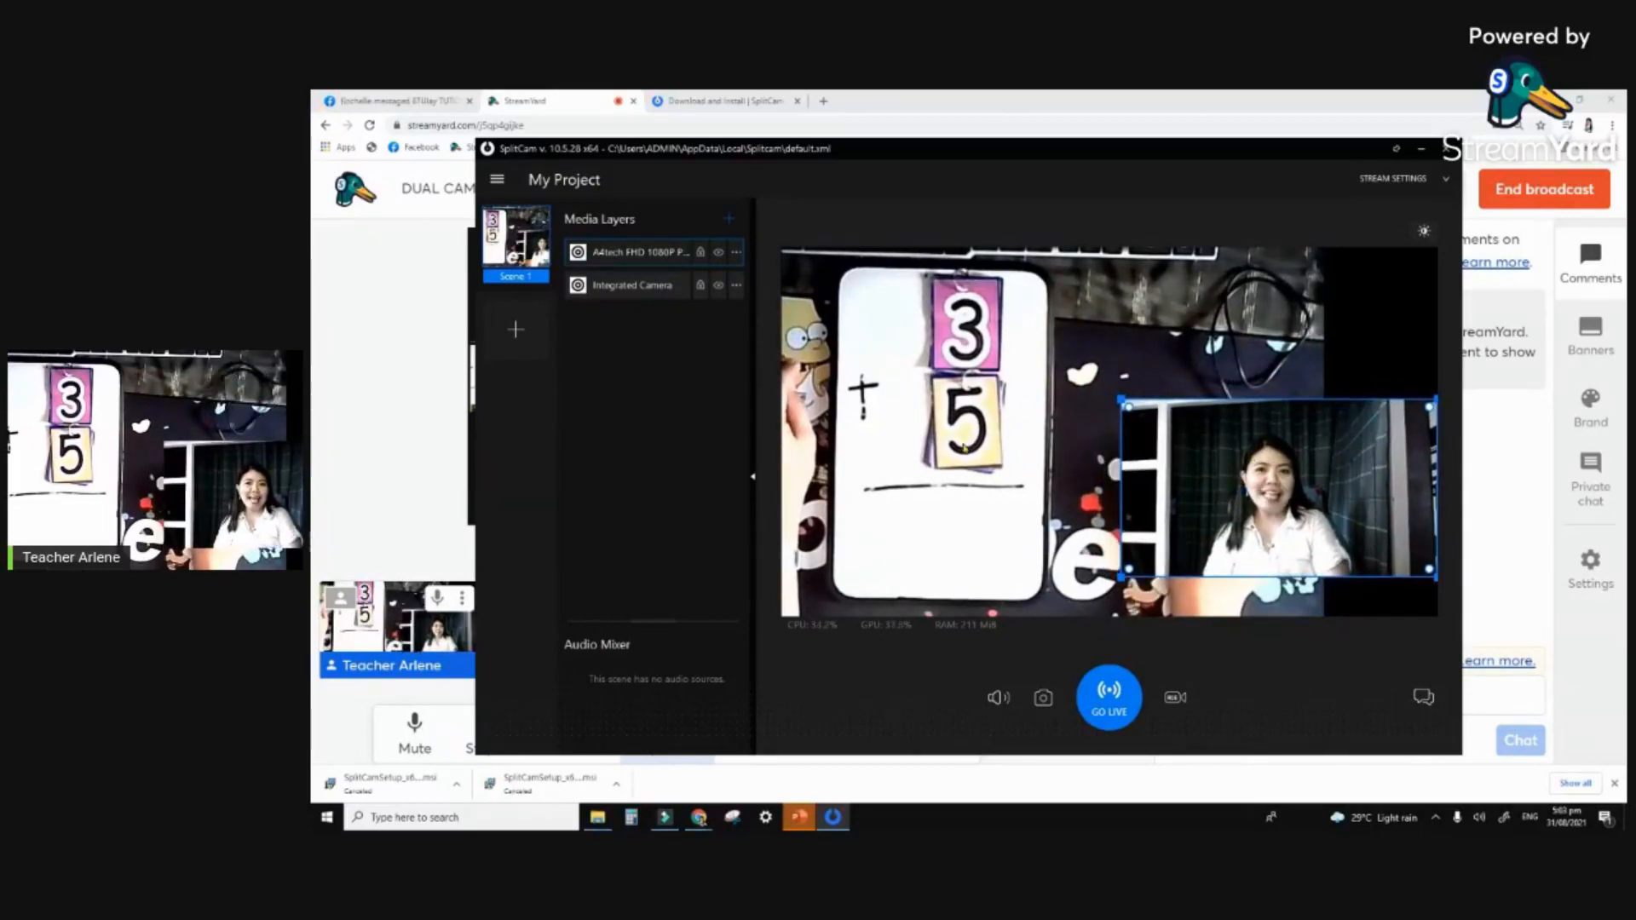
click(1034, 413)
drag(1011, 342, 1043, 346)
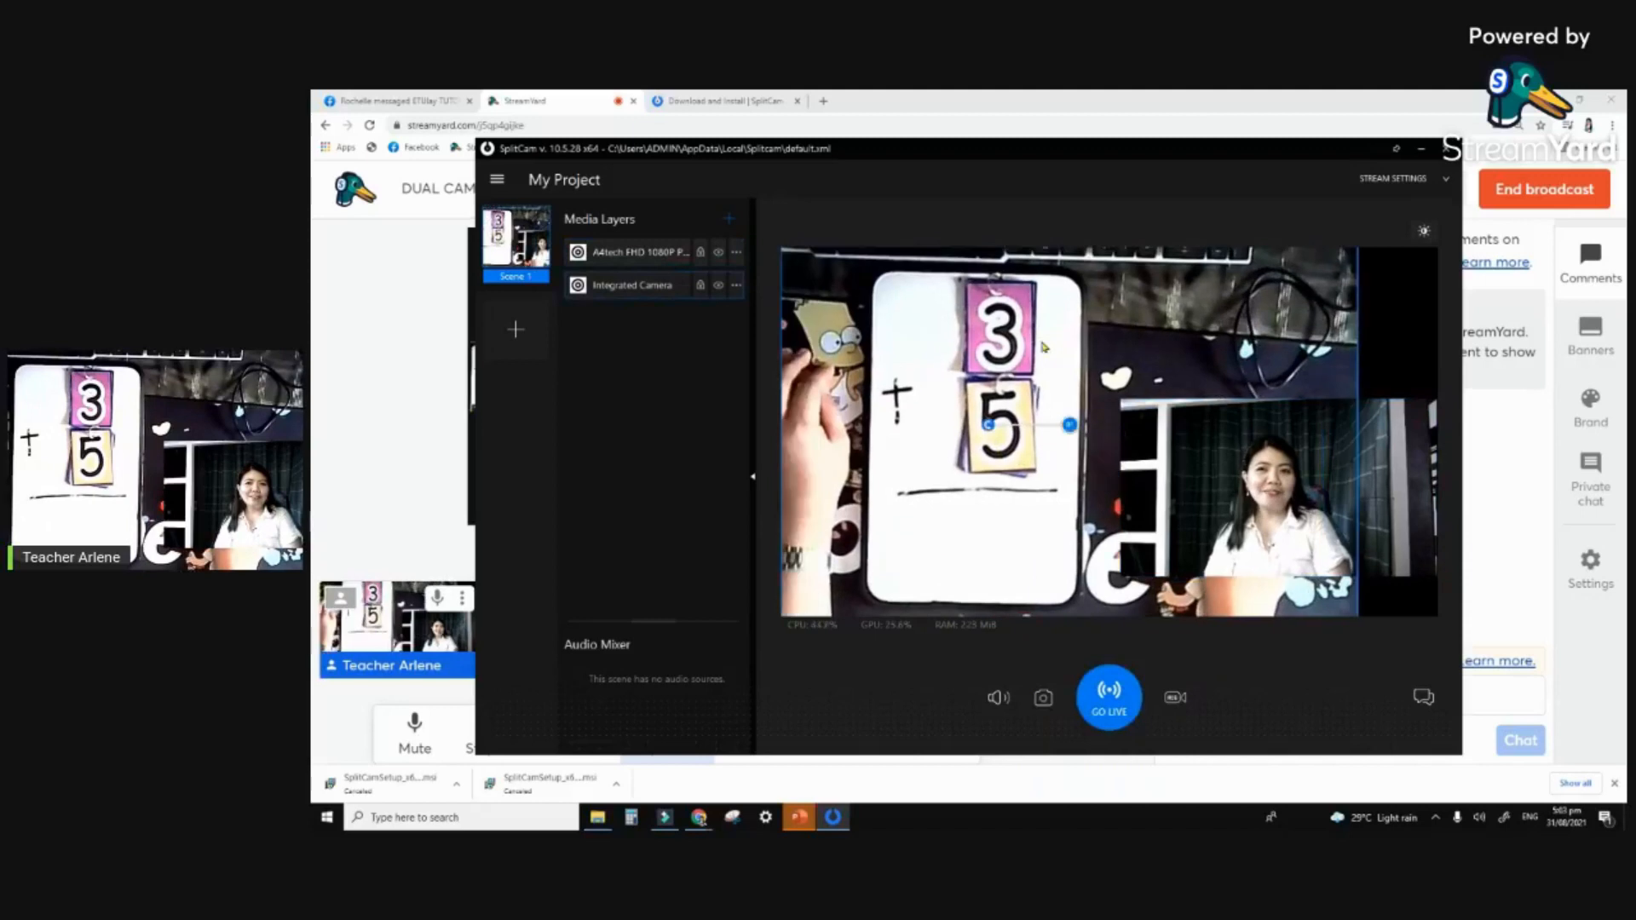
- Switch back to the StreamYard studio and remove the shared screen from the broadcast, leaving only the camera feed
click(438, 474)
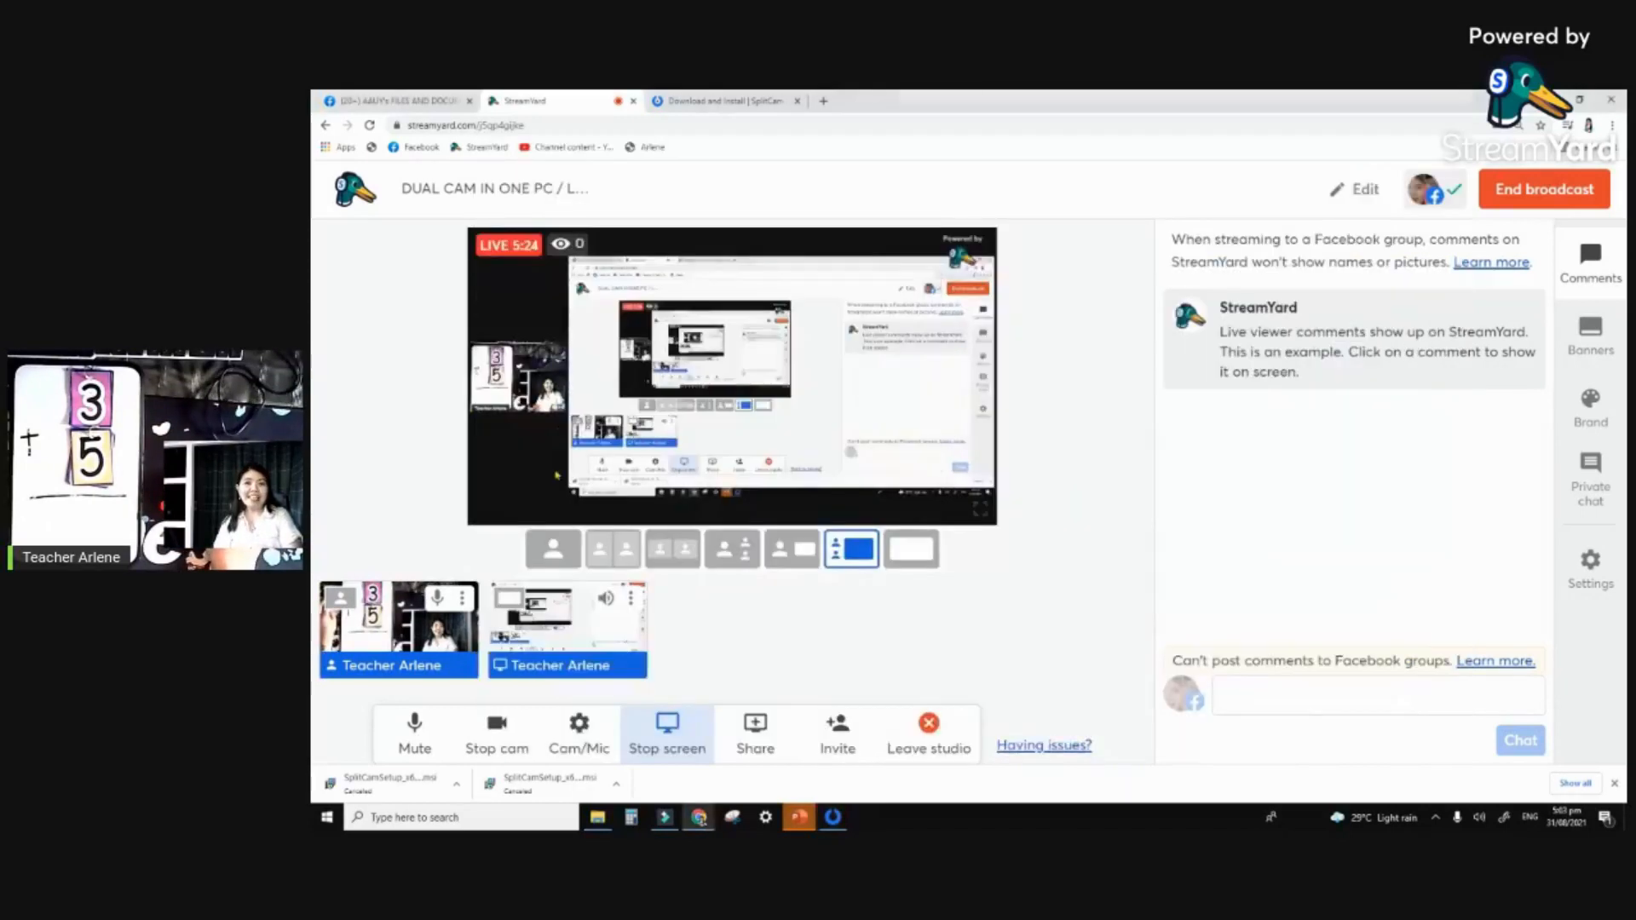
mouse_move(554, 635)
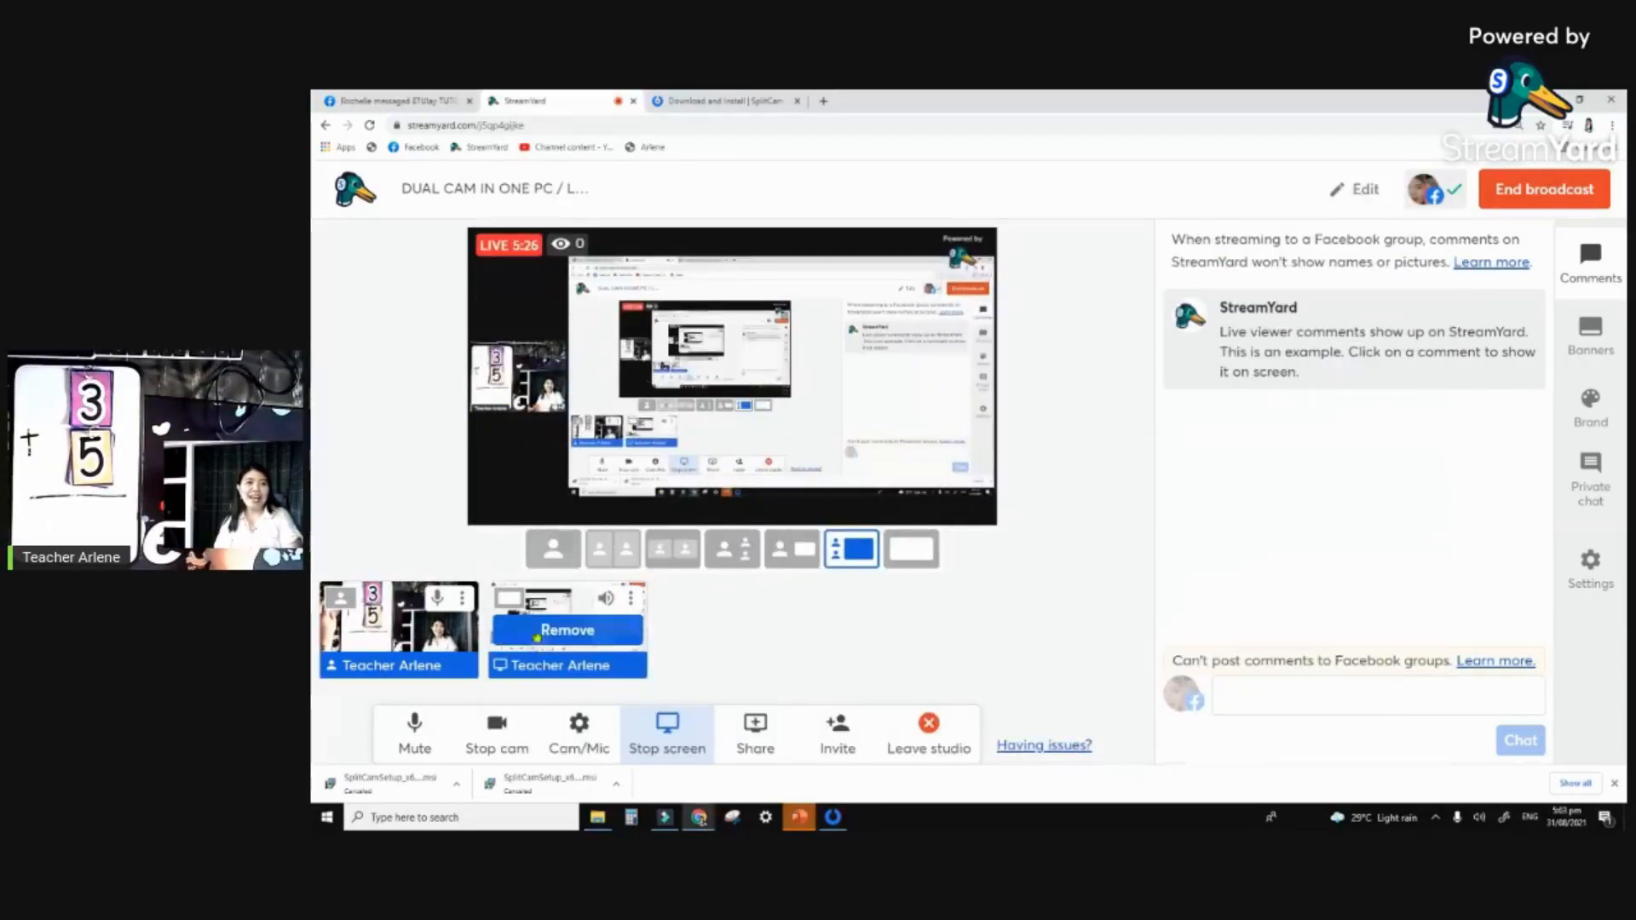
click(552, 635)
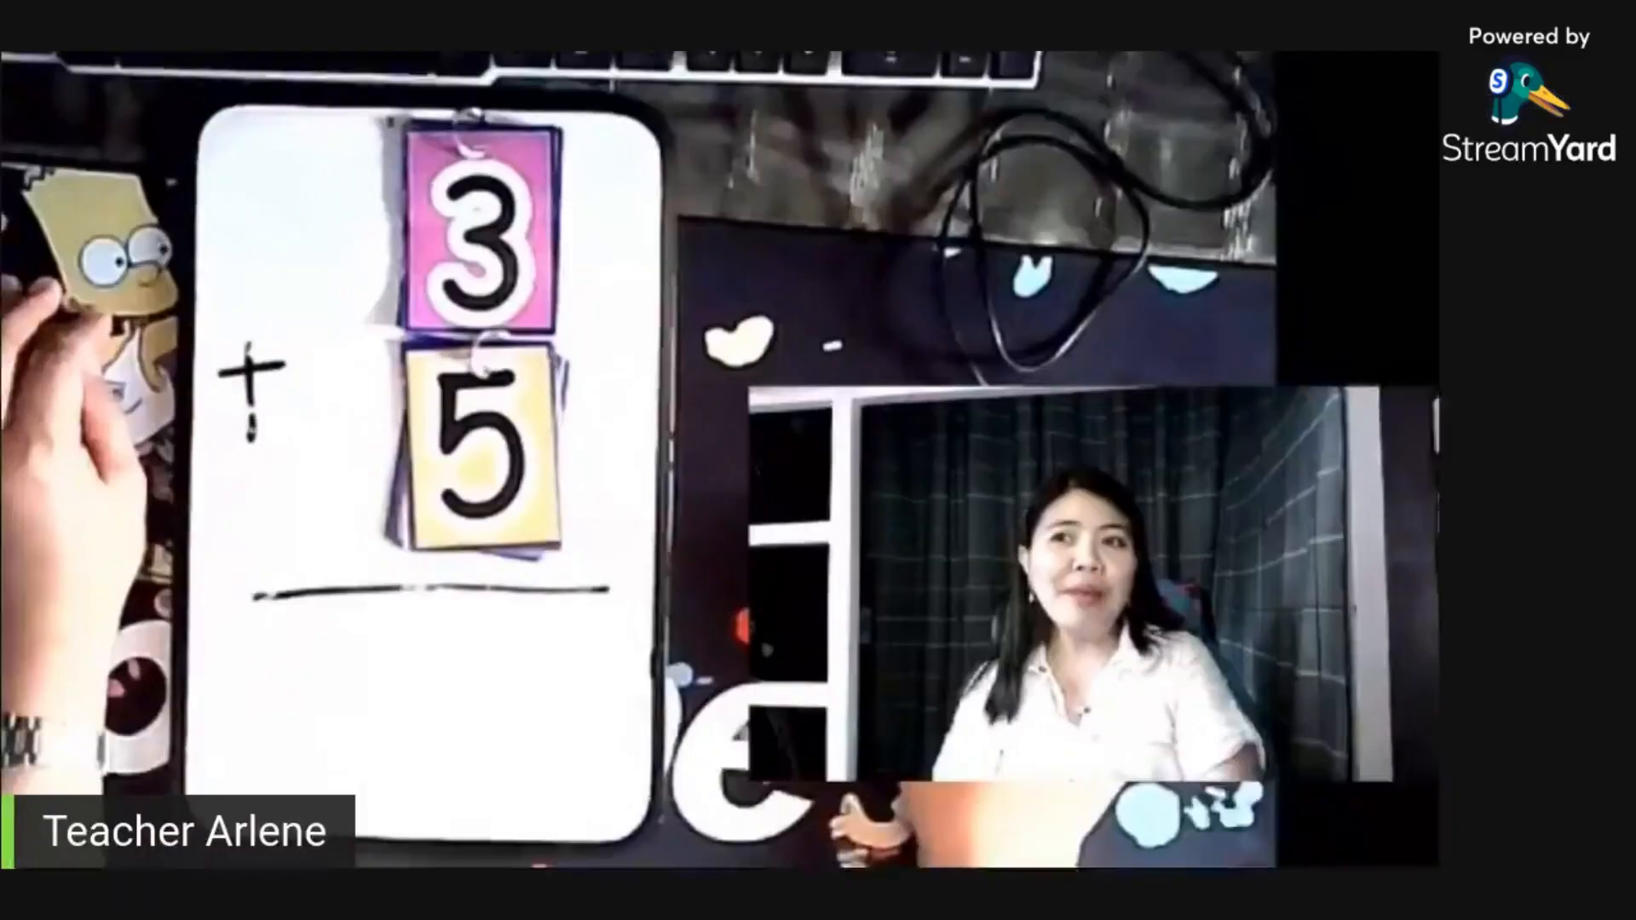